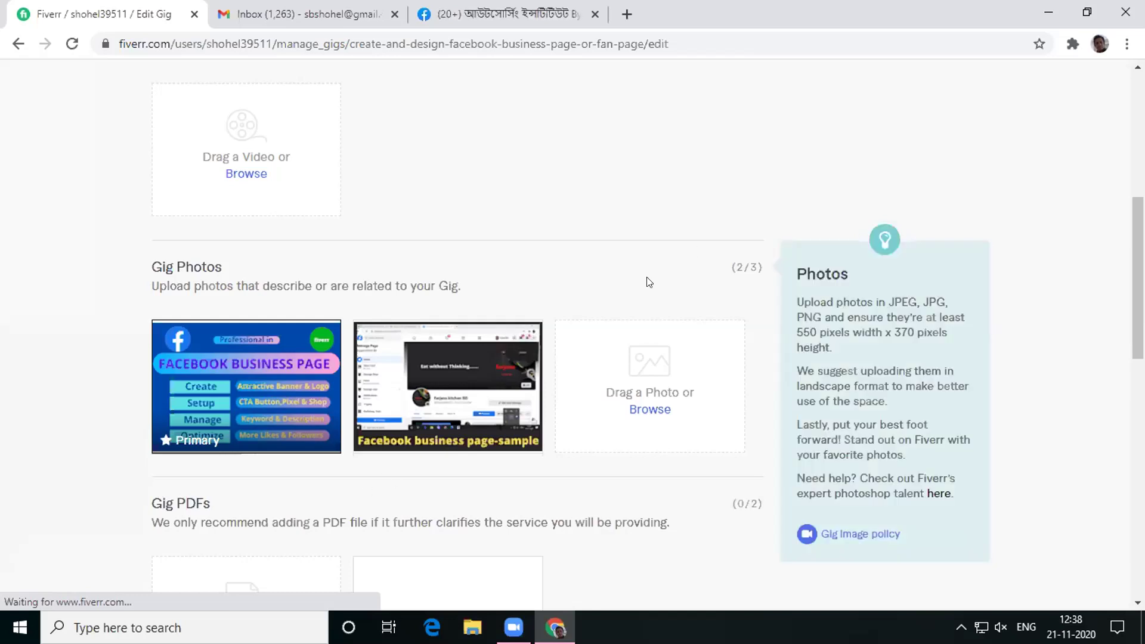
Step: Save the gig's gallery with its two existing photos and continue to the publishing stage
scroll(586, 364, "down", 4)
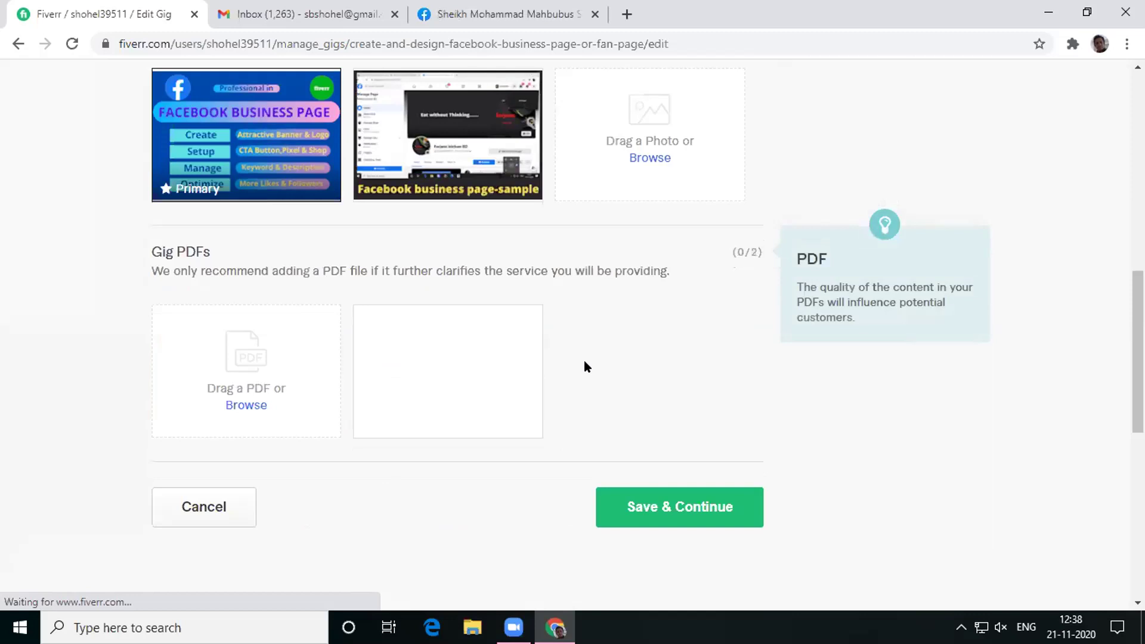
scroll(584, 366, "up", 1)
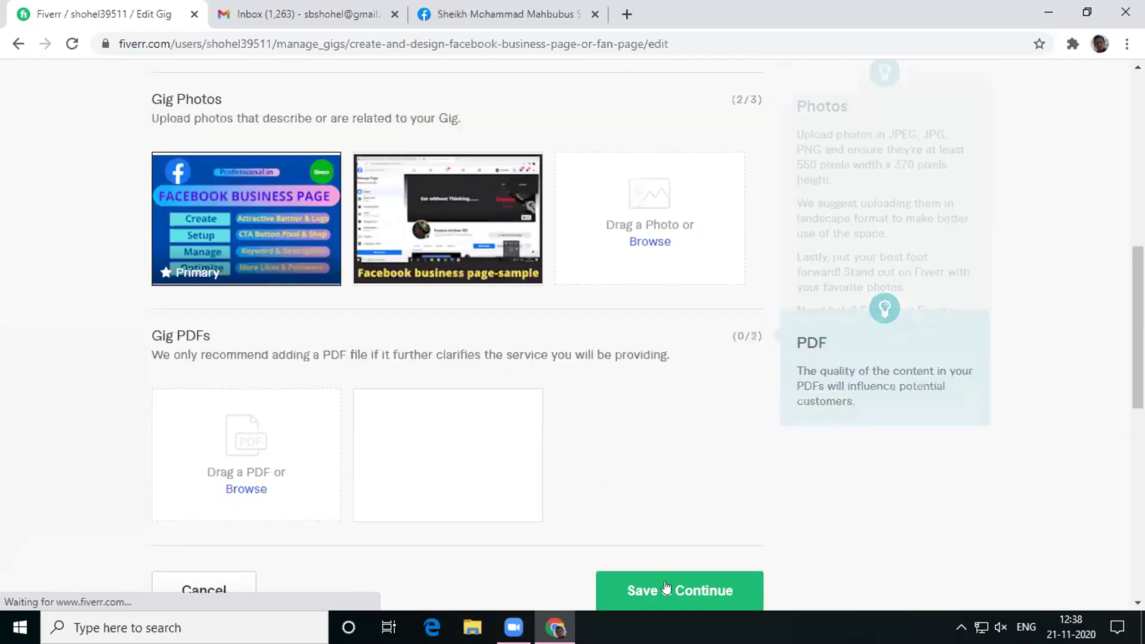
scroll(638, 493, "down", 1)
left_click(663, 514)
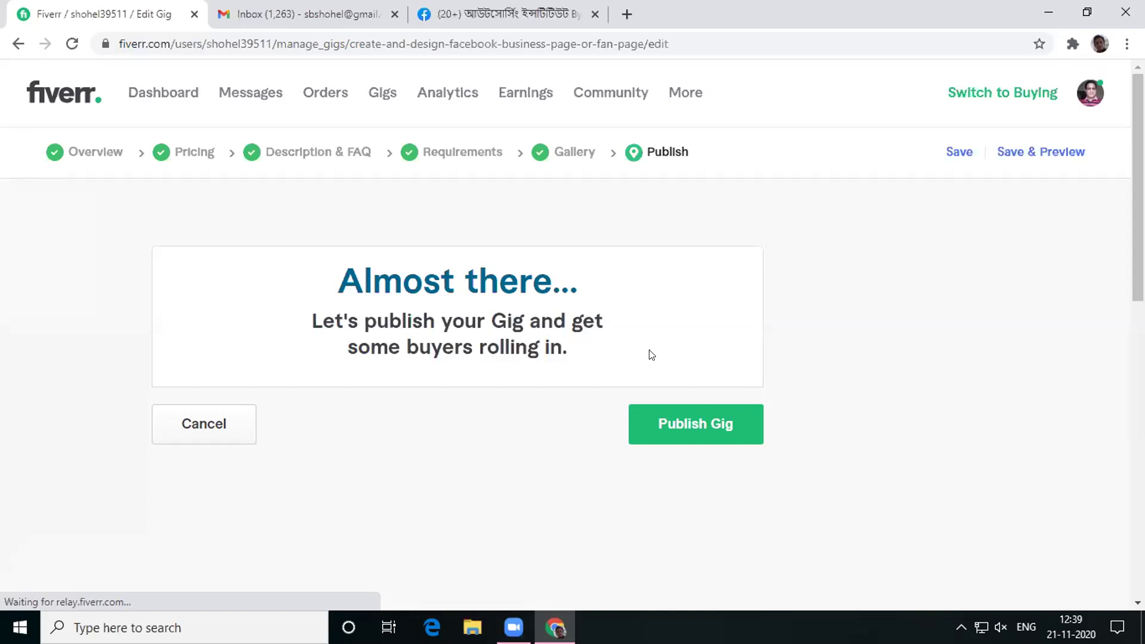
Step: Publish the Facebook business page gig and finish the publishing wizard to return to the gigs list
left_click(711, 421)
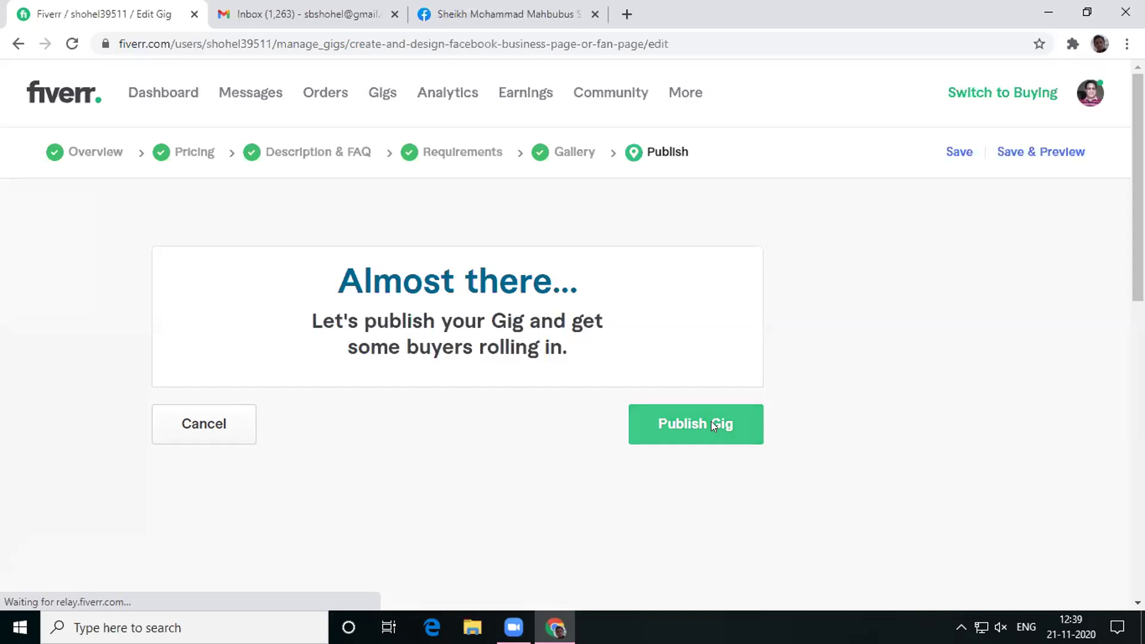
left_click(694, 423)
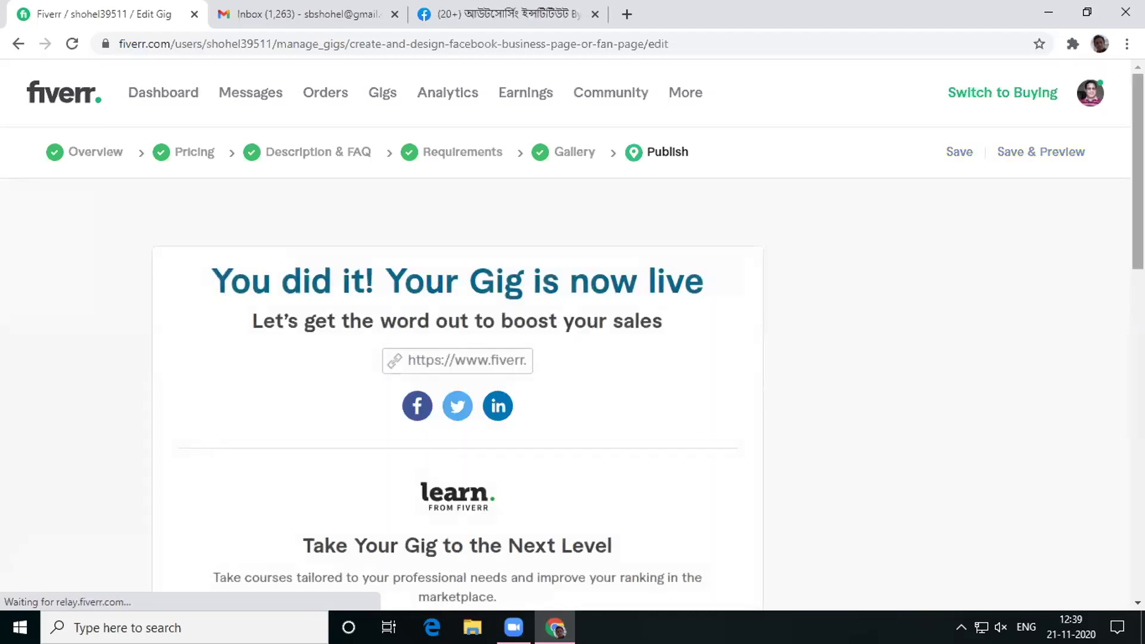
scroll(572, 336, "down", 3)
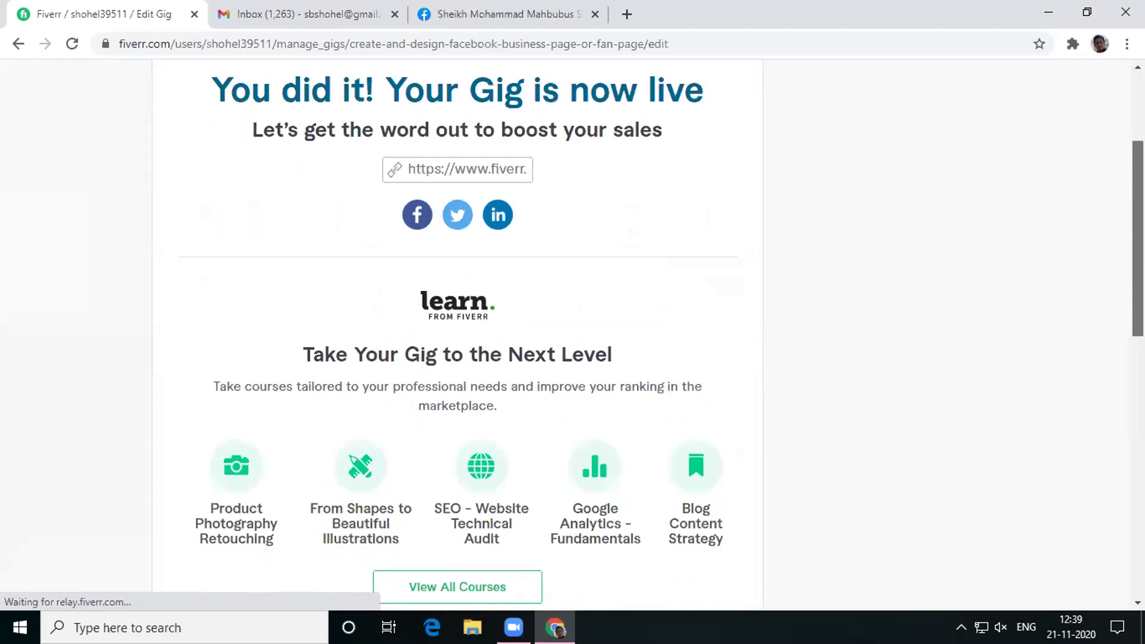
scroll(868, 420, "down", 3)
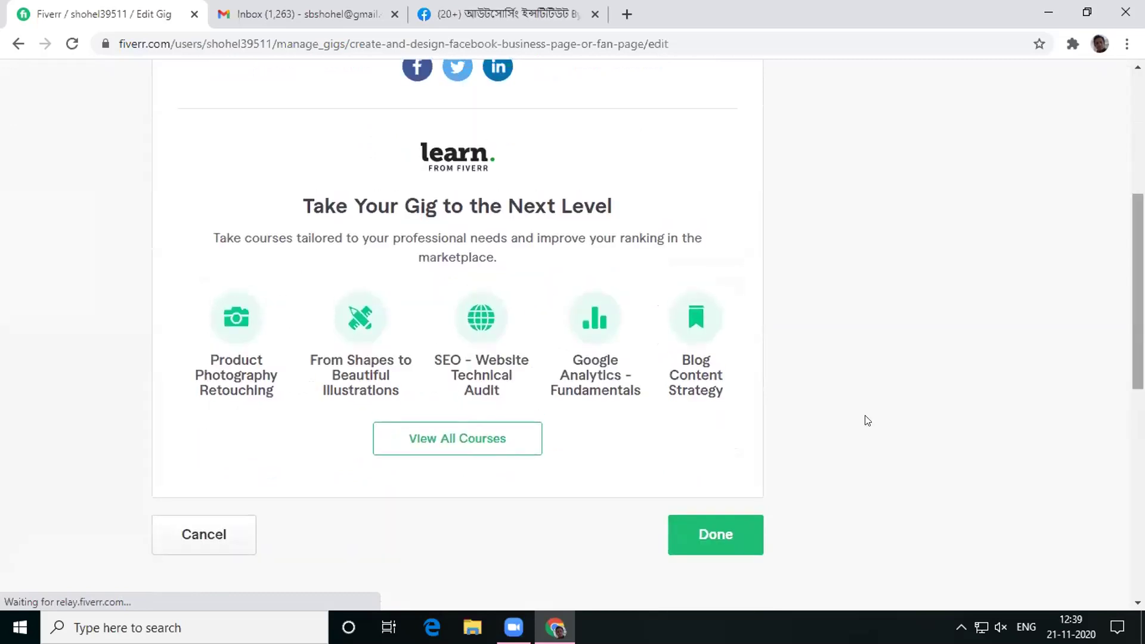
left_click(720, 530)
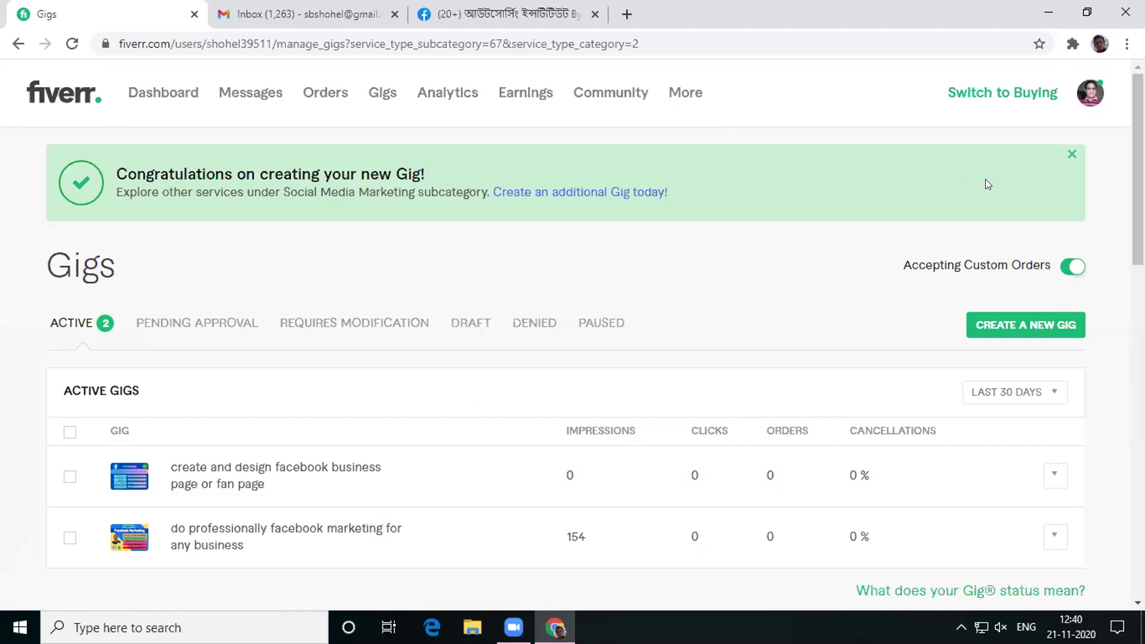
Step: Open the seller's own profile page from the account options
left_click(1090, 93)
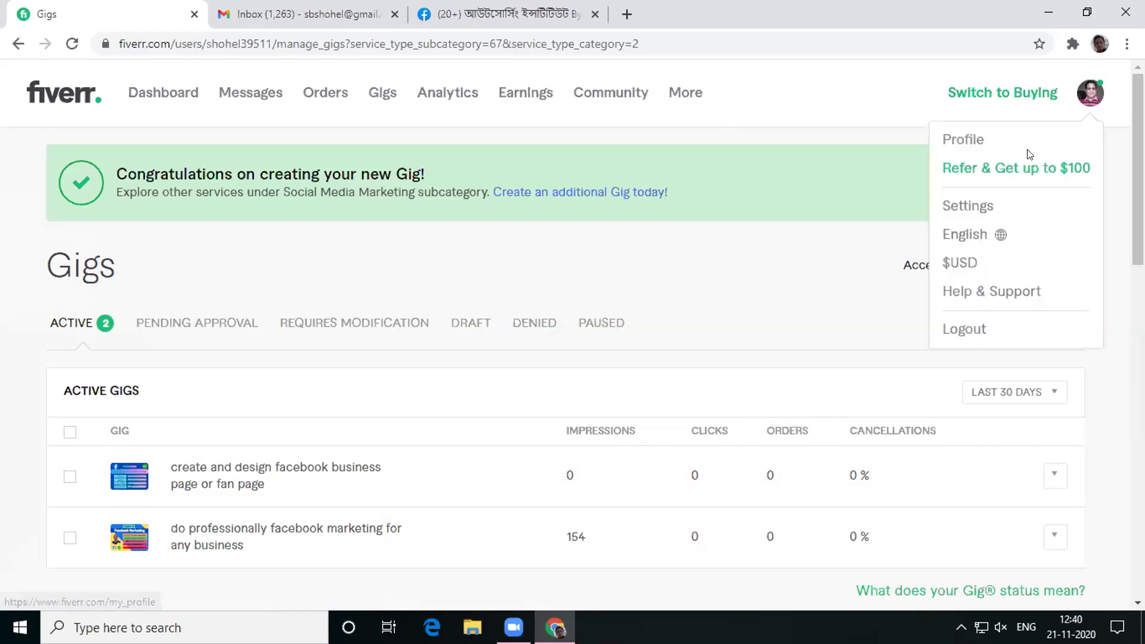
left_click(958, 131)
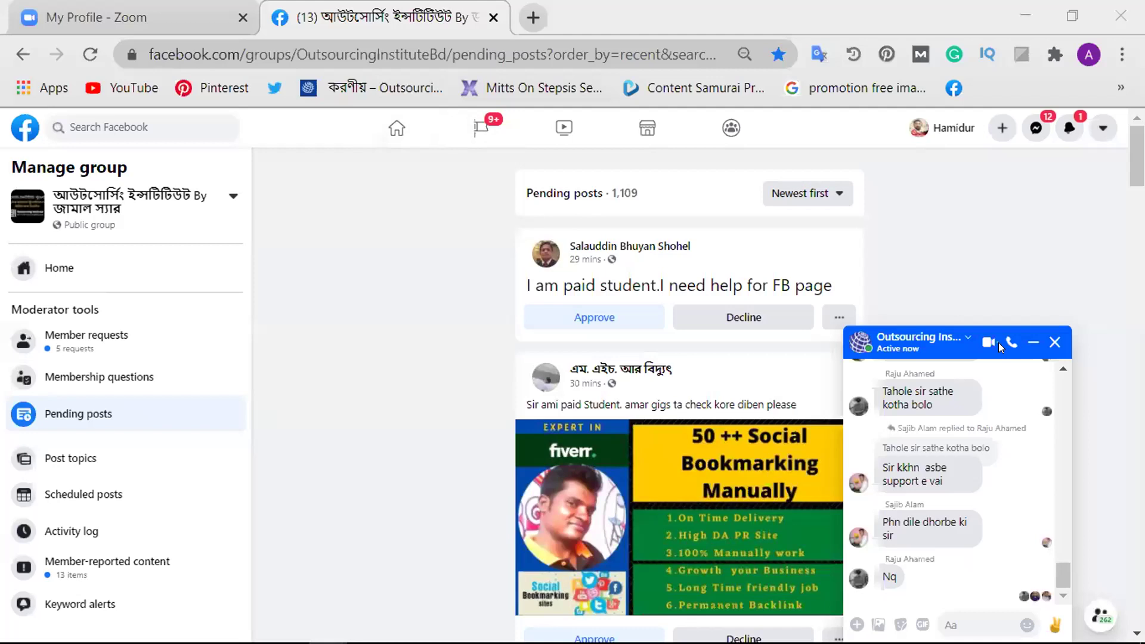
Step: Reload the Facebook group's pending posts and look through the recent student help requests
left_click(1054, 343)
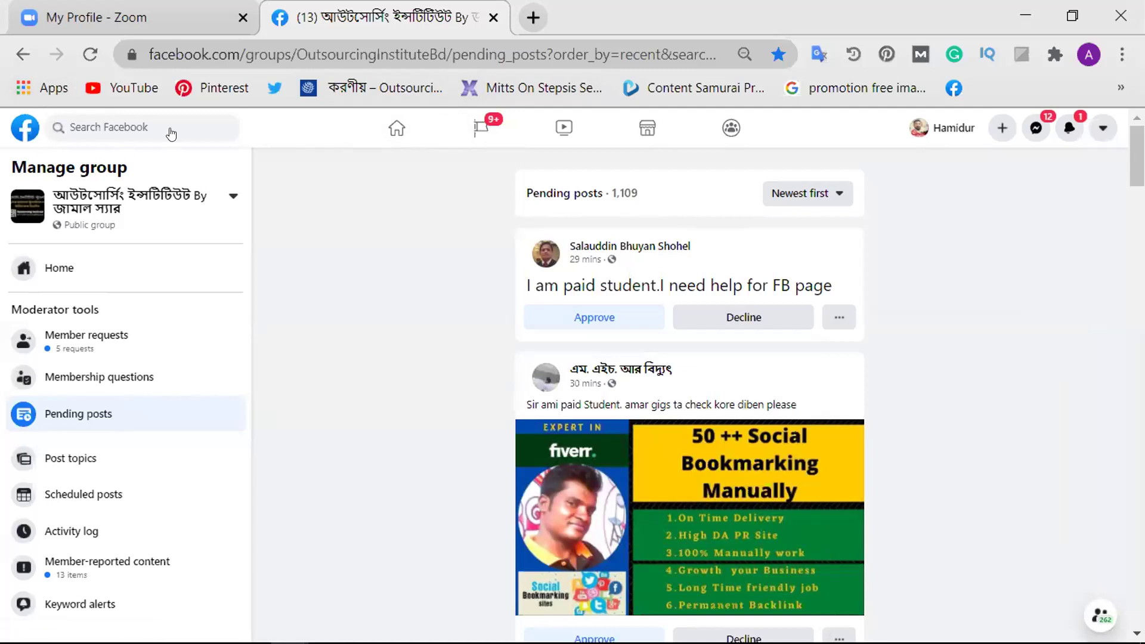
left_click(90, 54)
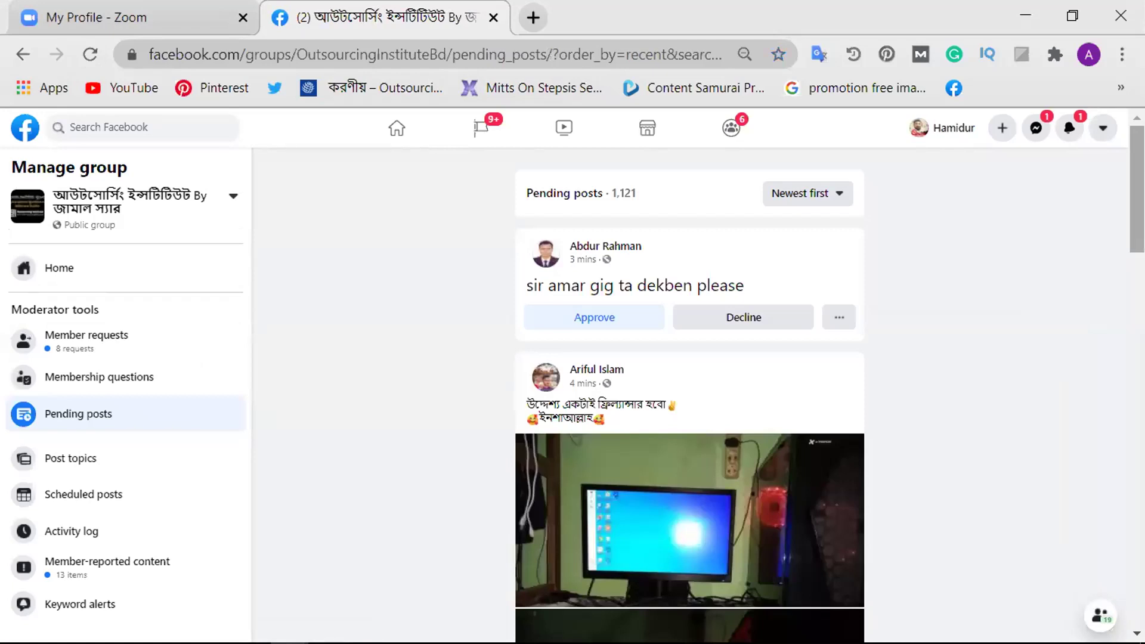
scroll(690, 393, "down", 20)
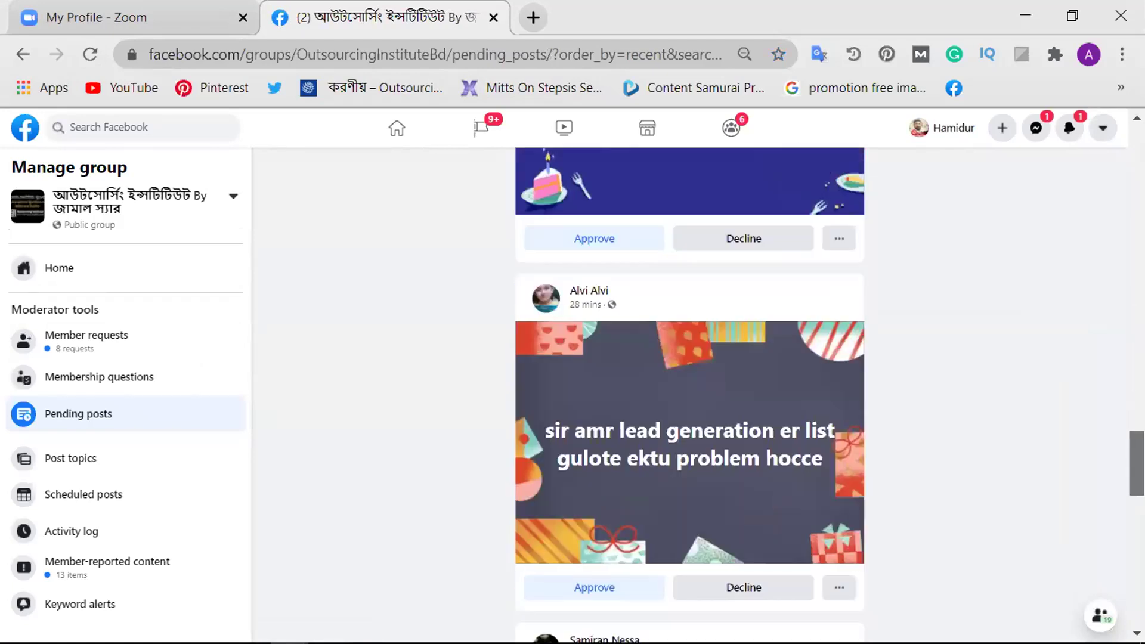
scroll(689, 394, "down", 10)
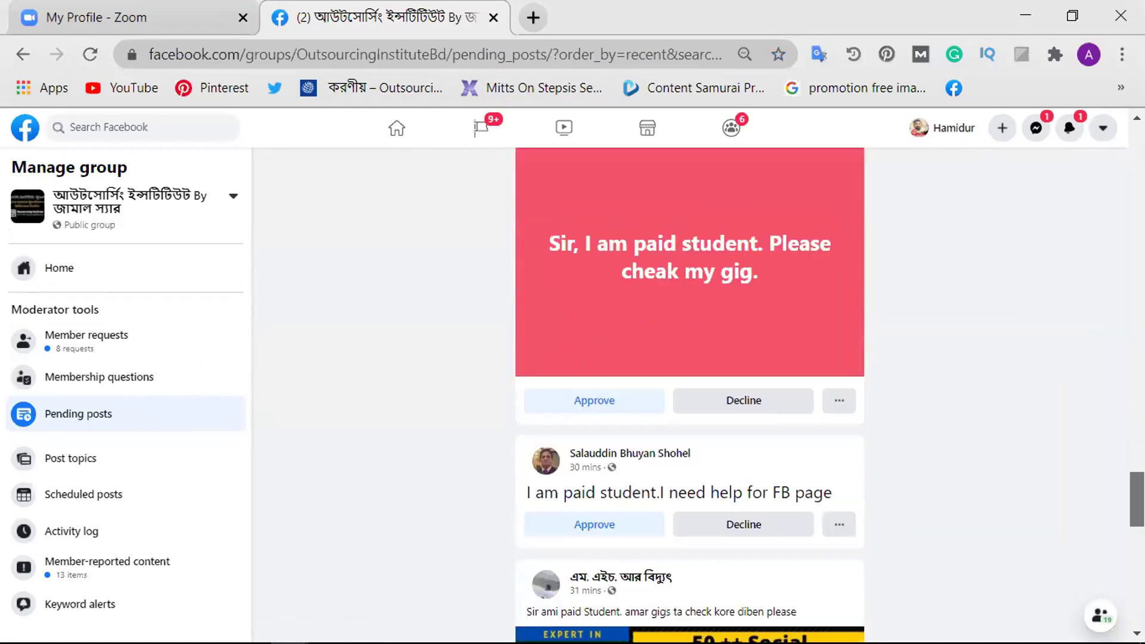
scroll(689, 394, "up", 4)
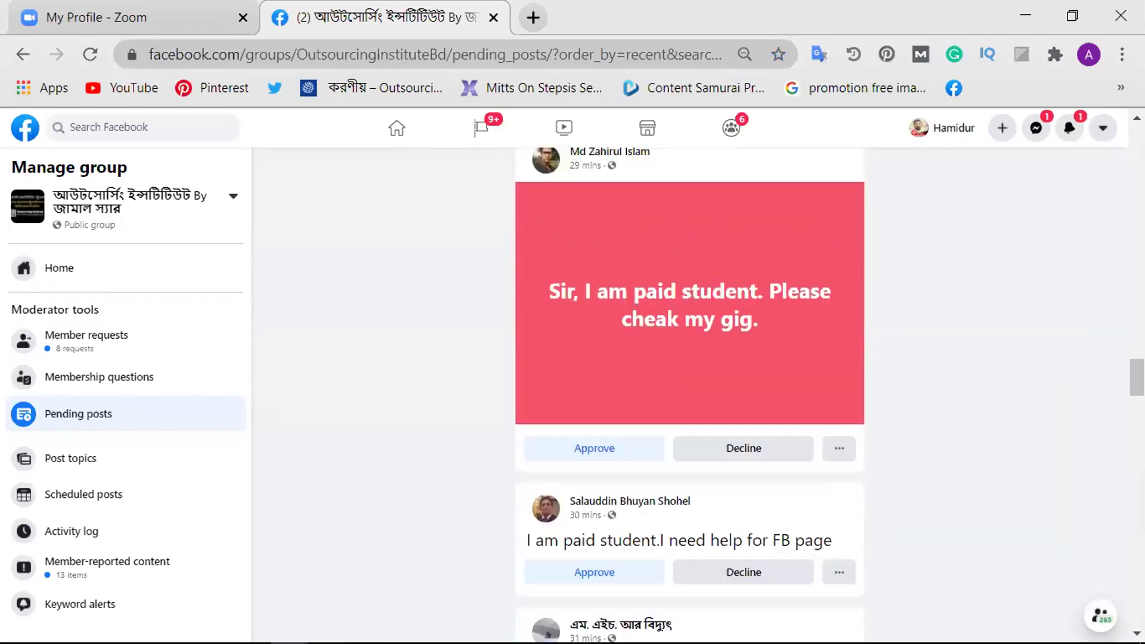
scroll(689, 394, "down", 1)
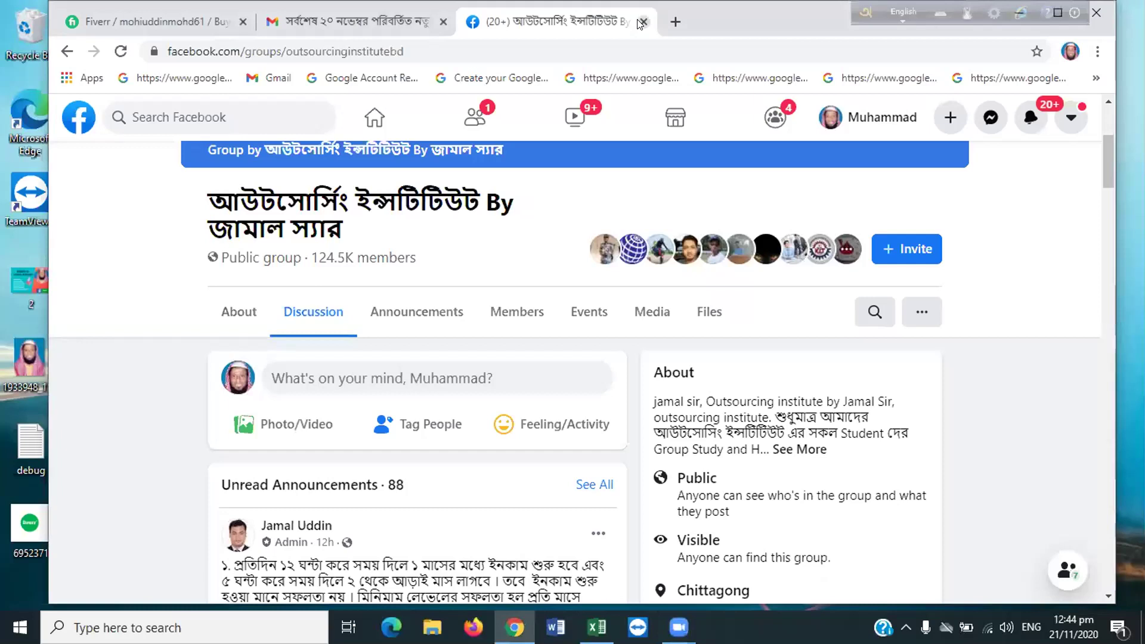
Step: Close the browser page showing the Facebook group's discussion
left_click(643, 22)
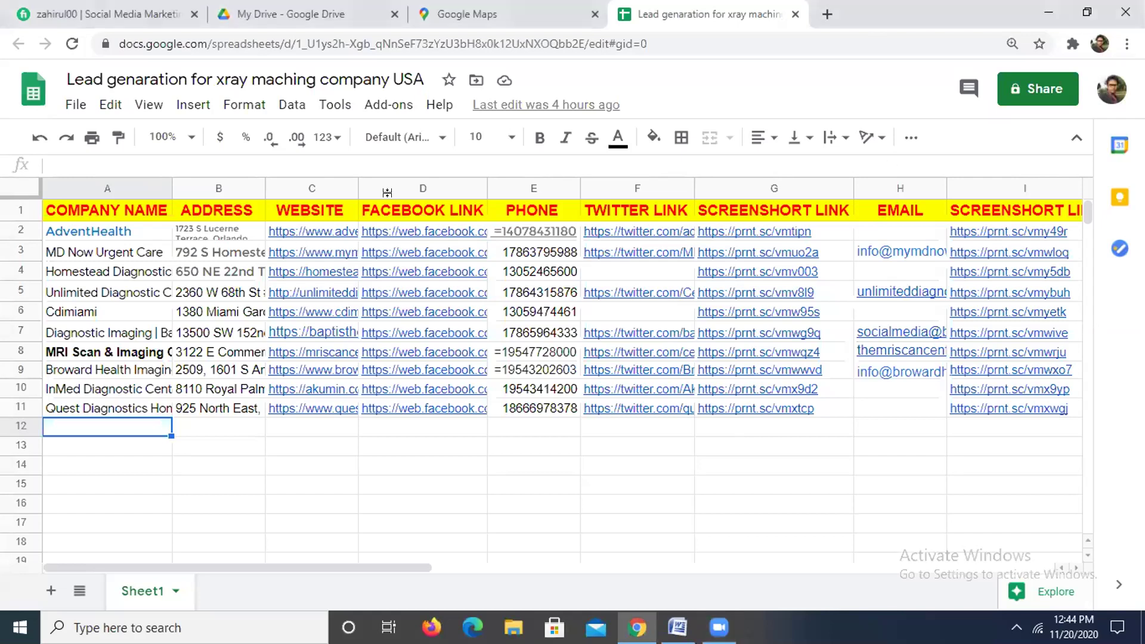
Step: Switch from the lead generation spreadsheet to the "Youtube gig" document in Microsoft Word and maximize its window
key("super+Down")
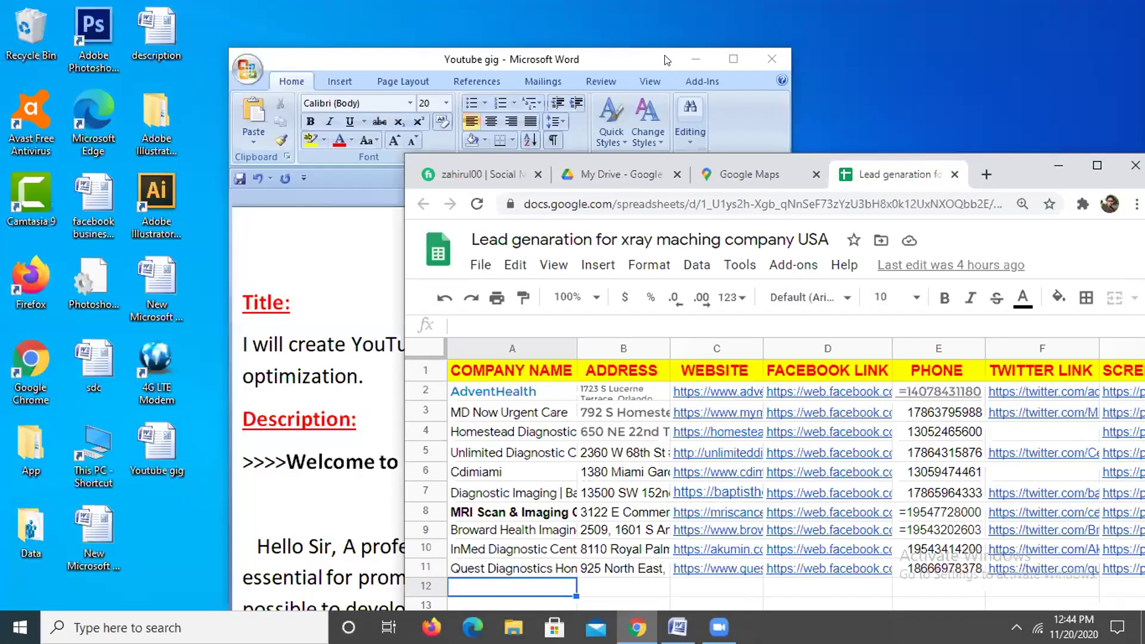
left_click(667, 60)
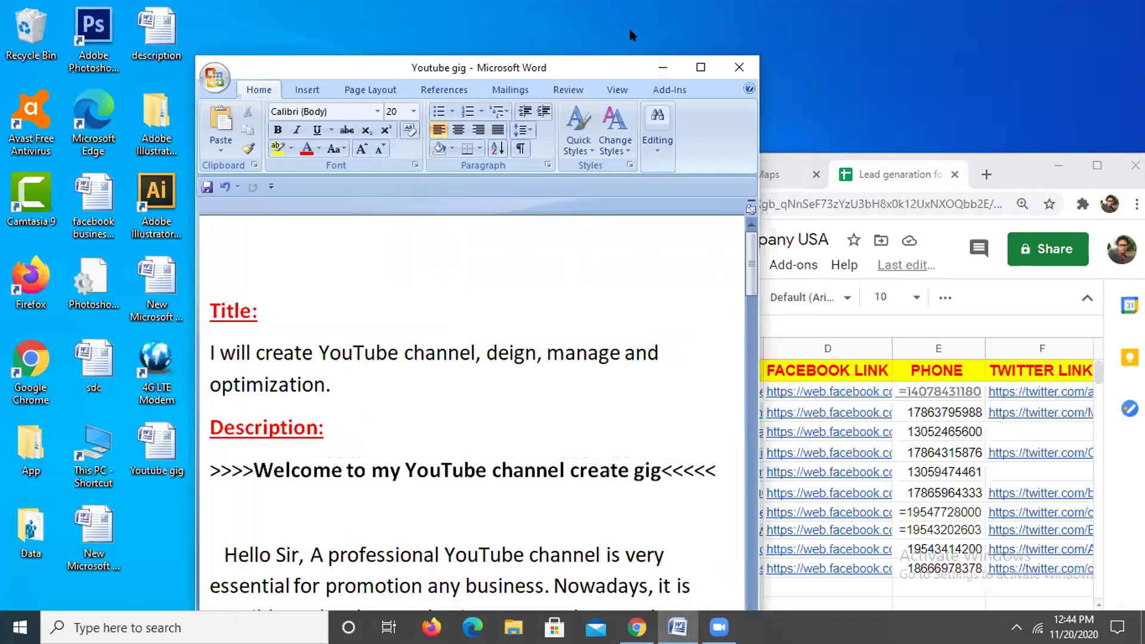
left_click_drag(634, 36, 633, 34)
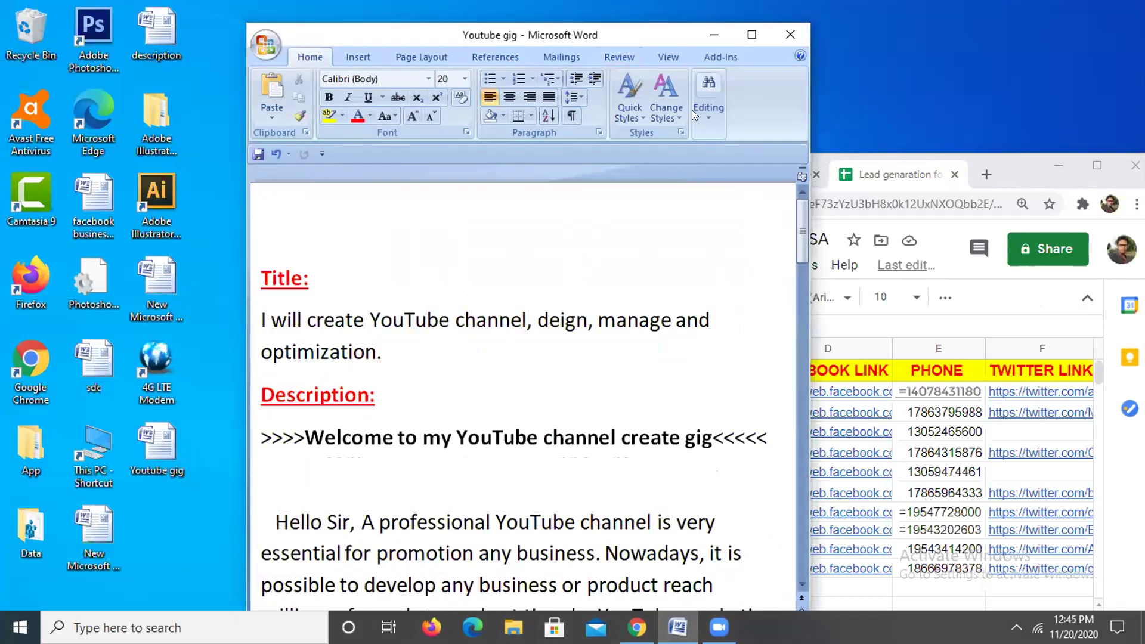
left_click(701, 238)
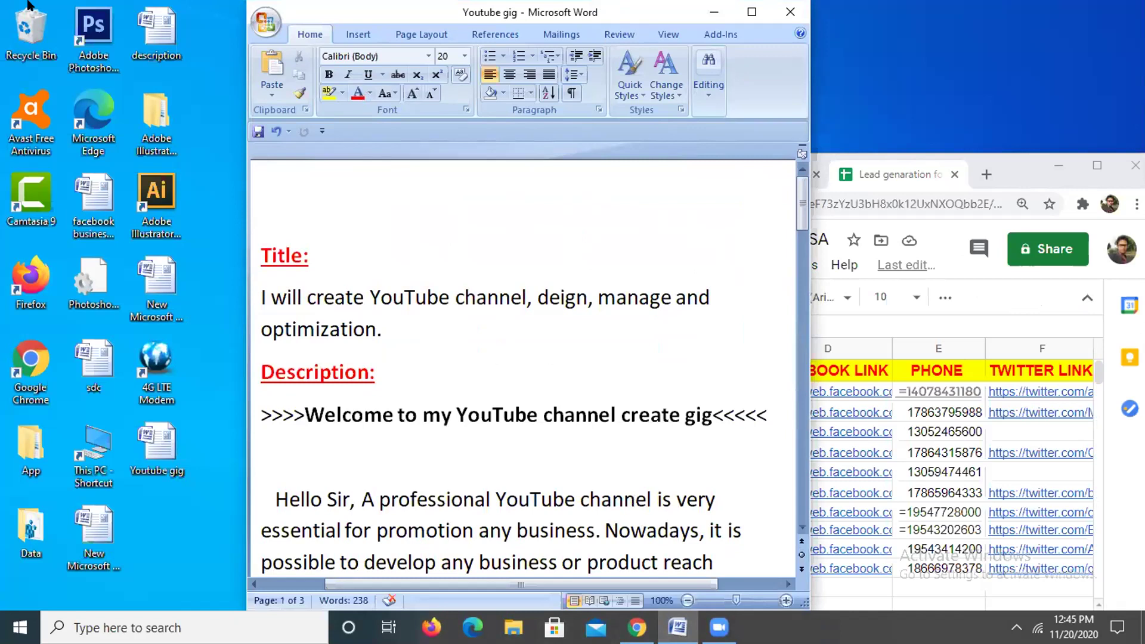
key("ctrl+shift+Down")
key("ctrl+shift+Down")
key("ctrl+shift+Down")
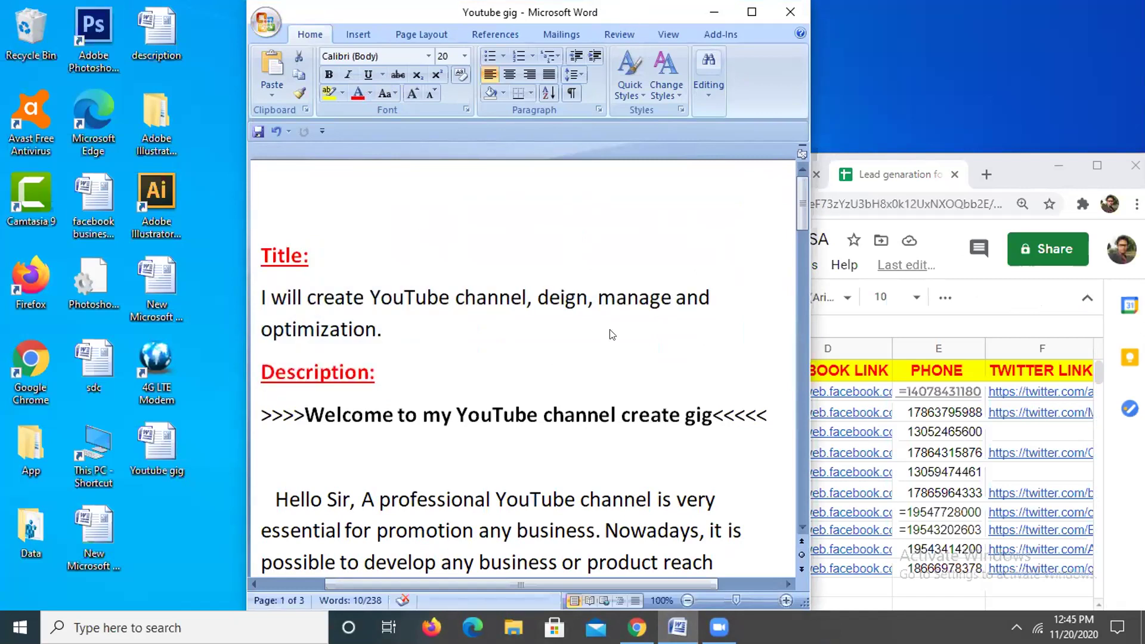
key("super+Up")
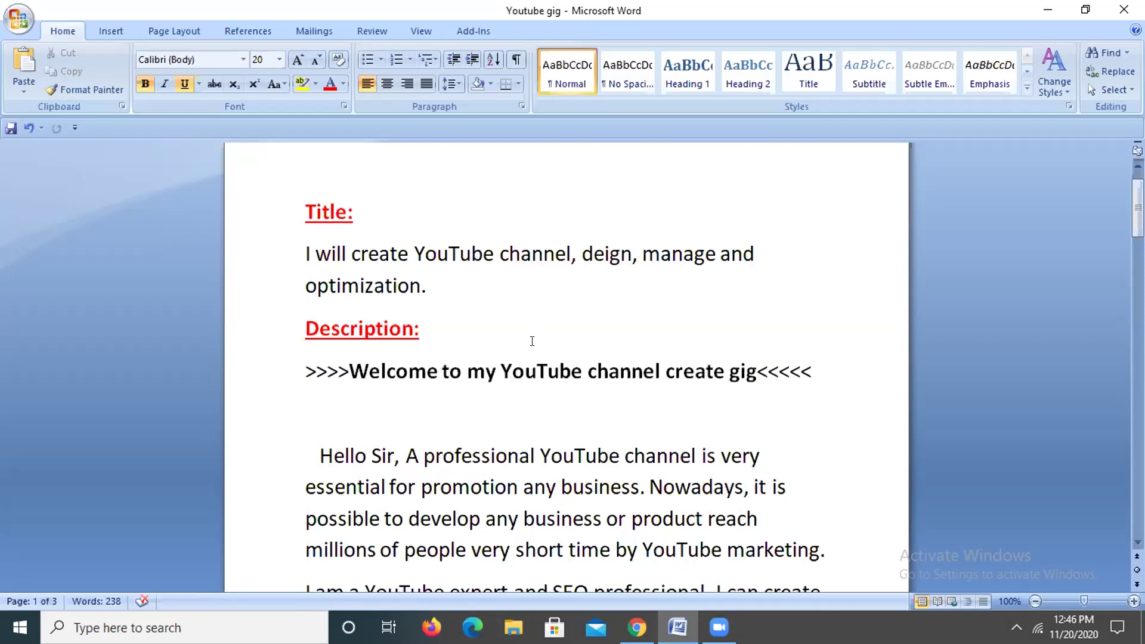
Step: Read through the YouTube gig's title, description and numbered list of special services
scroll(532, 340, "down", 1)
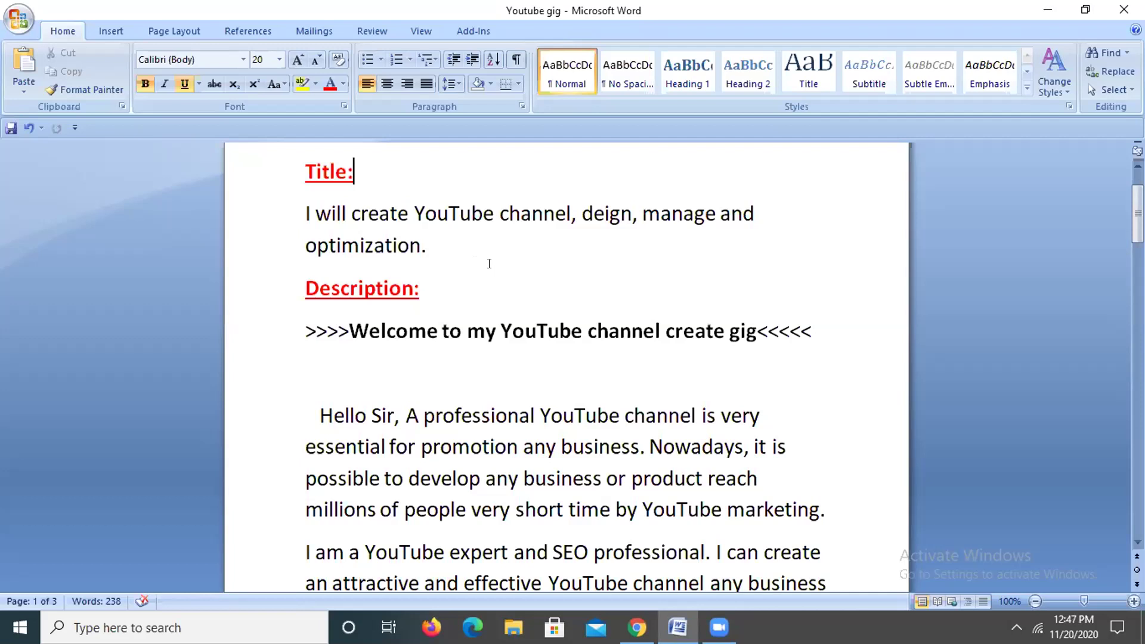
scroll(489, 264, "down", 1)
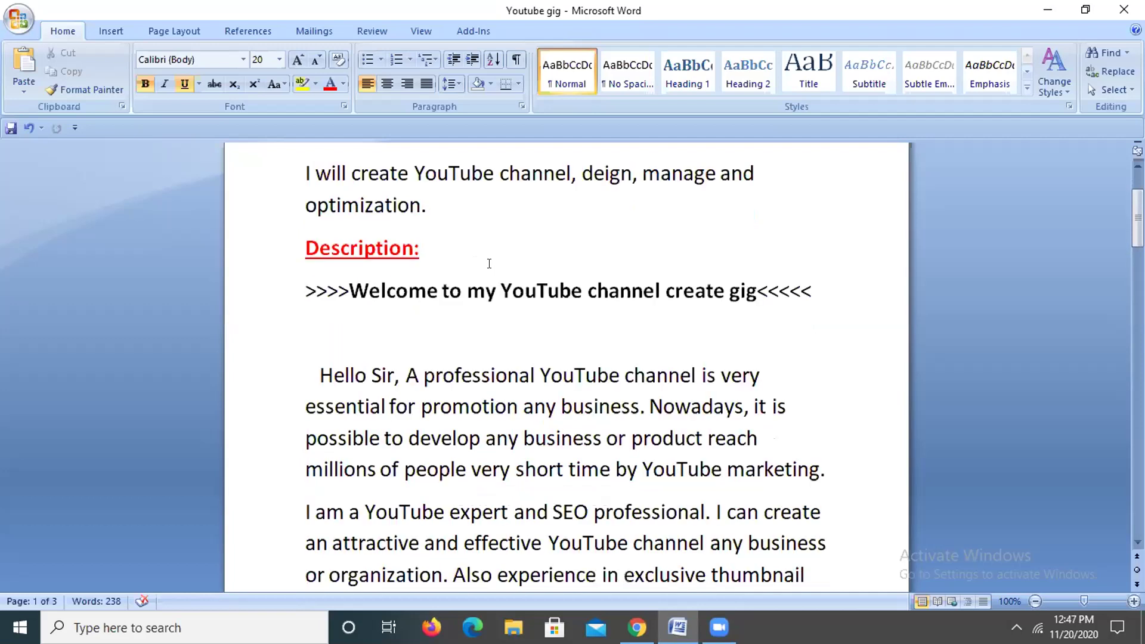
scroll(489, 263, "down", 2)
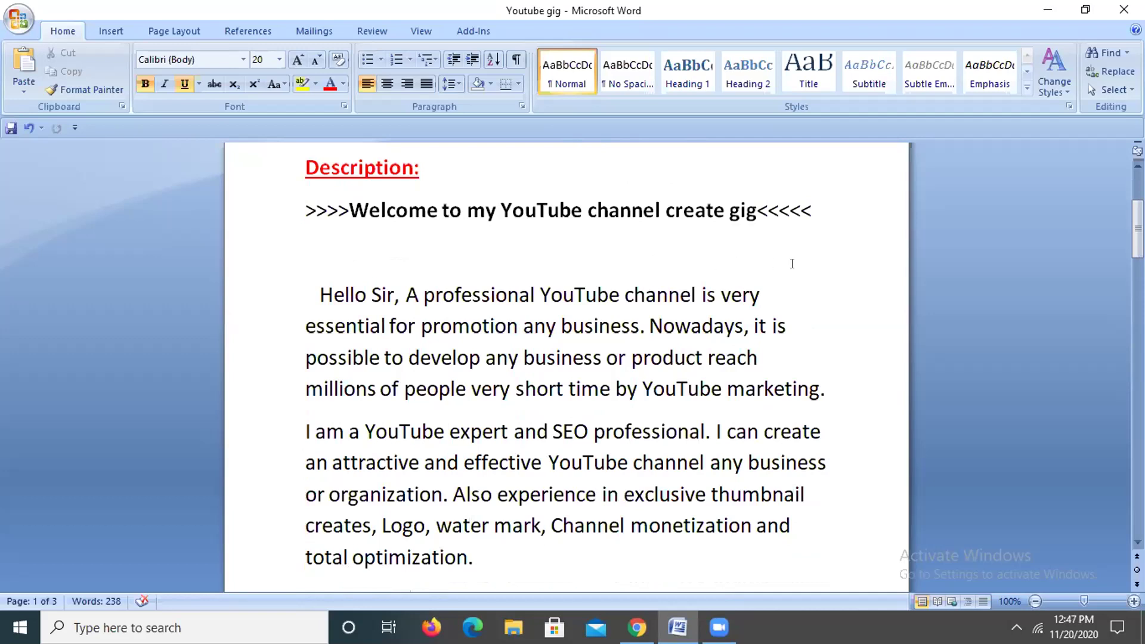
scroll(778, 263, "down", 4)
scroll(777, 264, "up", 4)
scroll(823, 278, "down", 3)
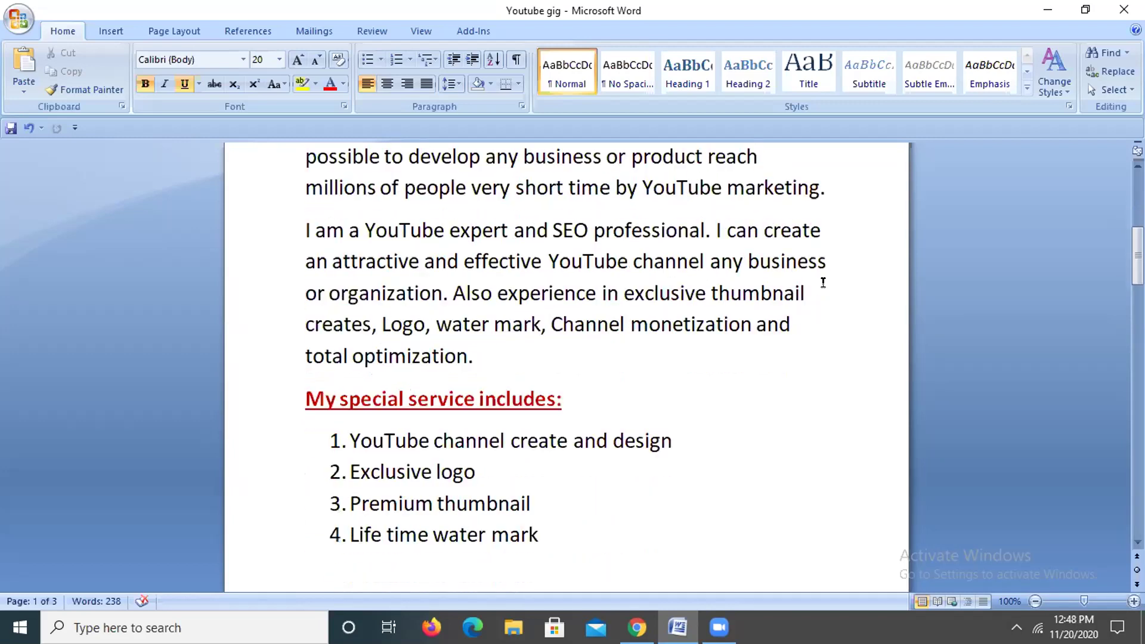
scroll(823, 282, "down", 1)
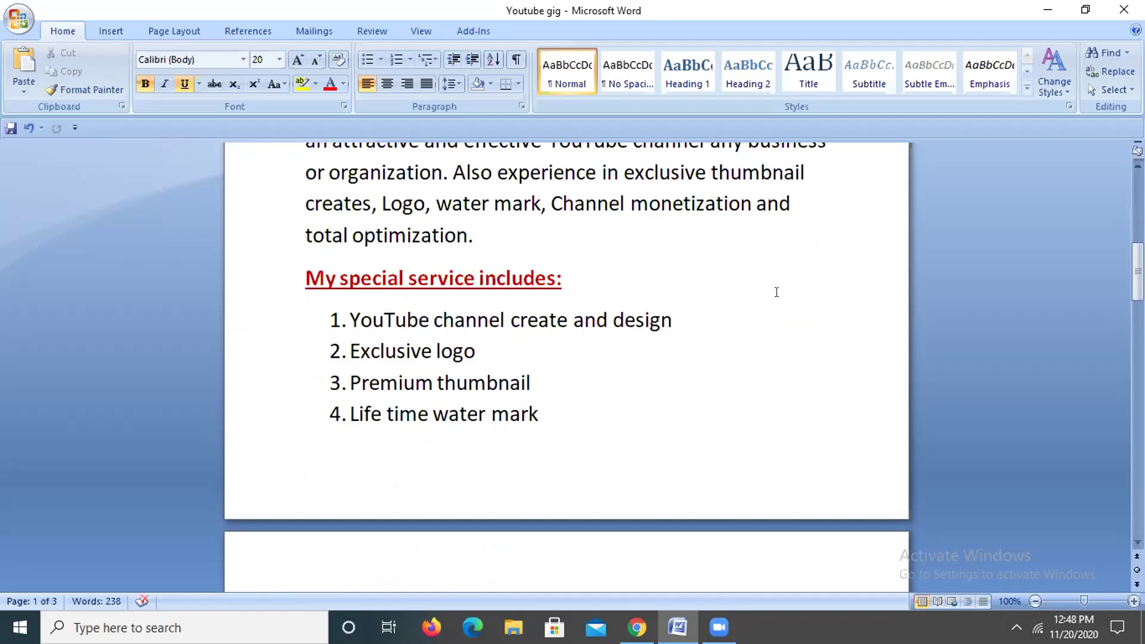
scroll(776, 292, "down", 6)
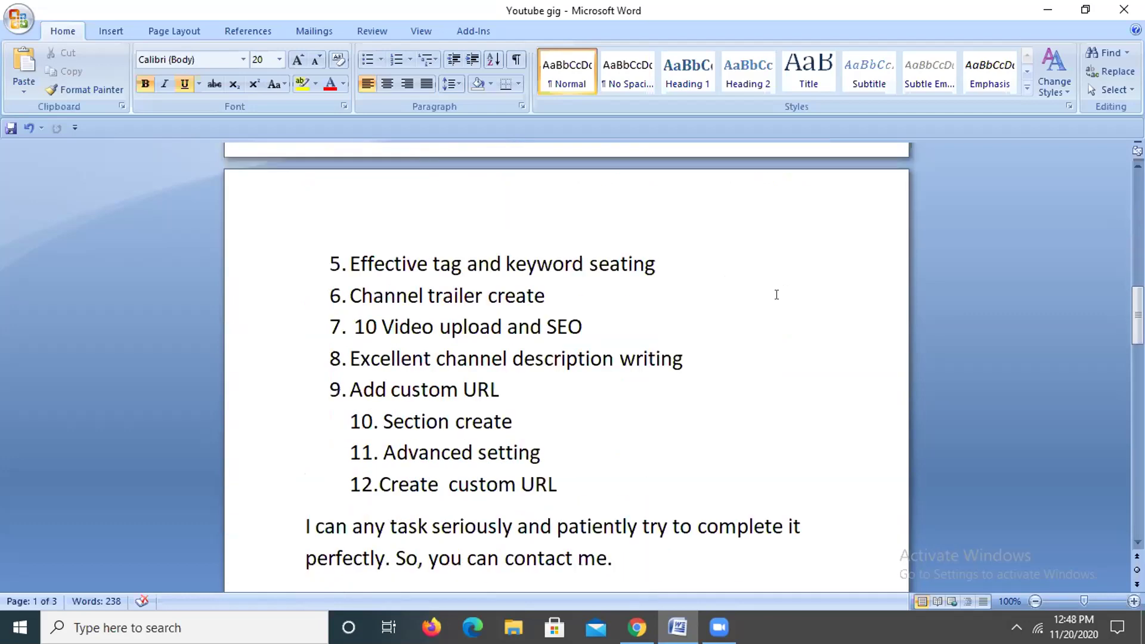
scroll(777, 294, "down", 1)
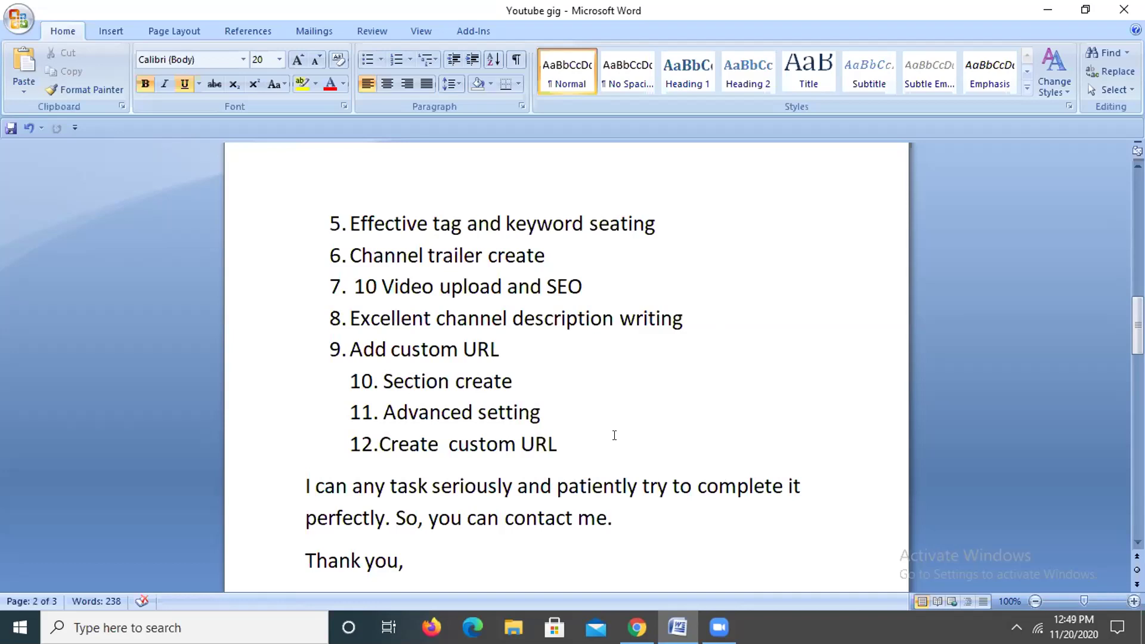
scroll(614, 435, "down", 2)
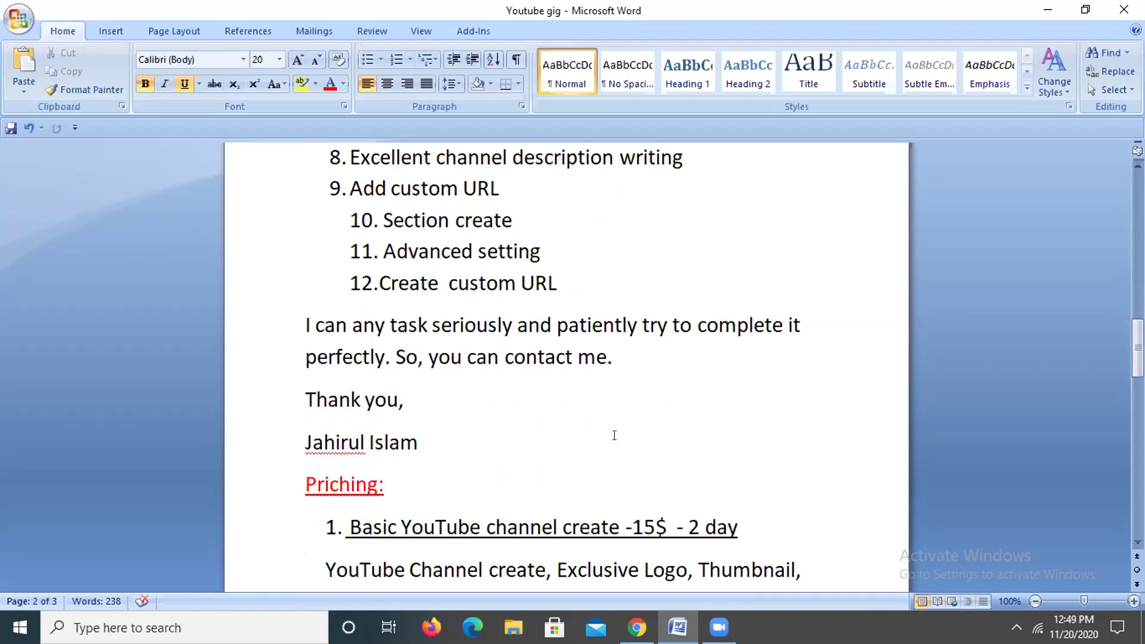
Step: Read through the YouTube gig's closing text, its Basic, Standard and Premium packages, and the gig banner image
scroll(614, 436, "down", 1)
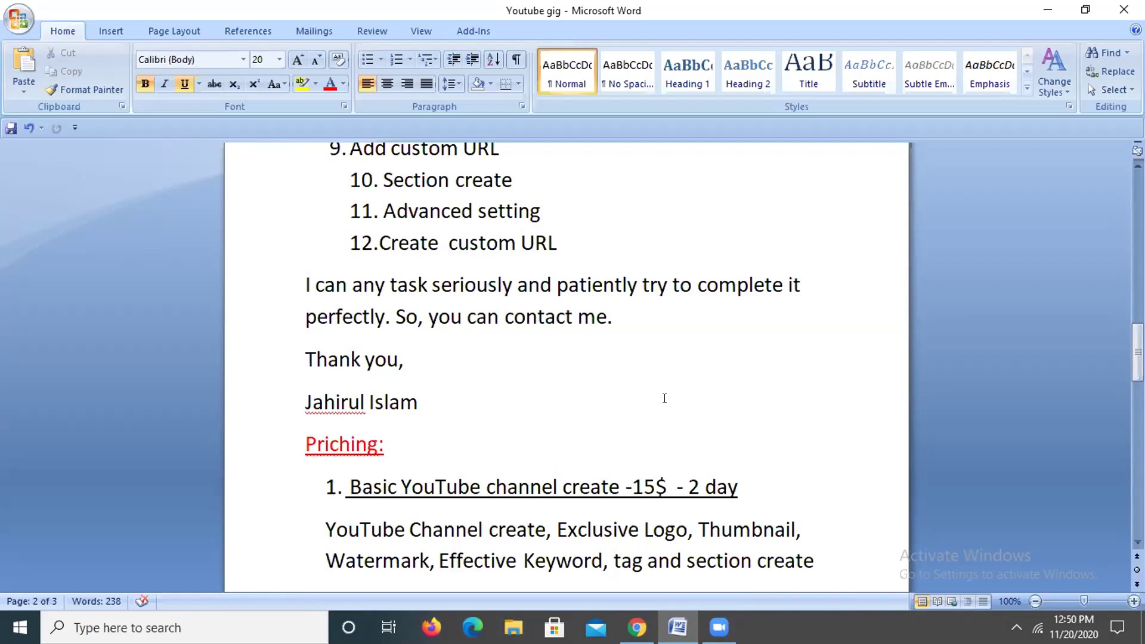
scroll(664, 399, "down", 1)
scroll(664, 399, "down", 2)
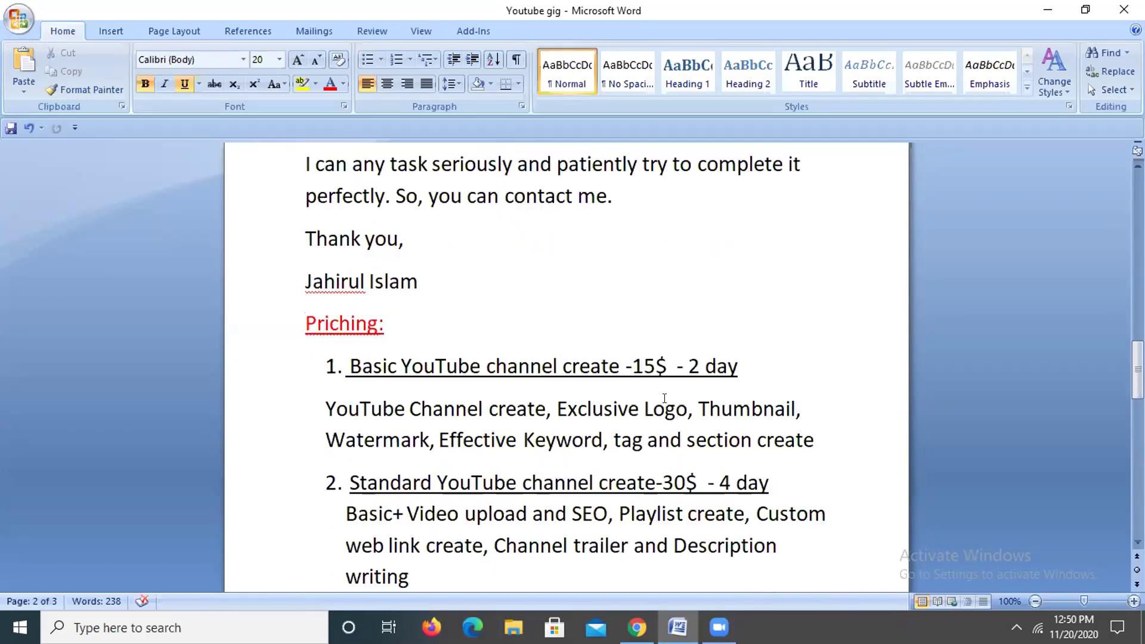
scroll(664, 398, "down", 5)
scroll(662, 397, "up", 2)
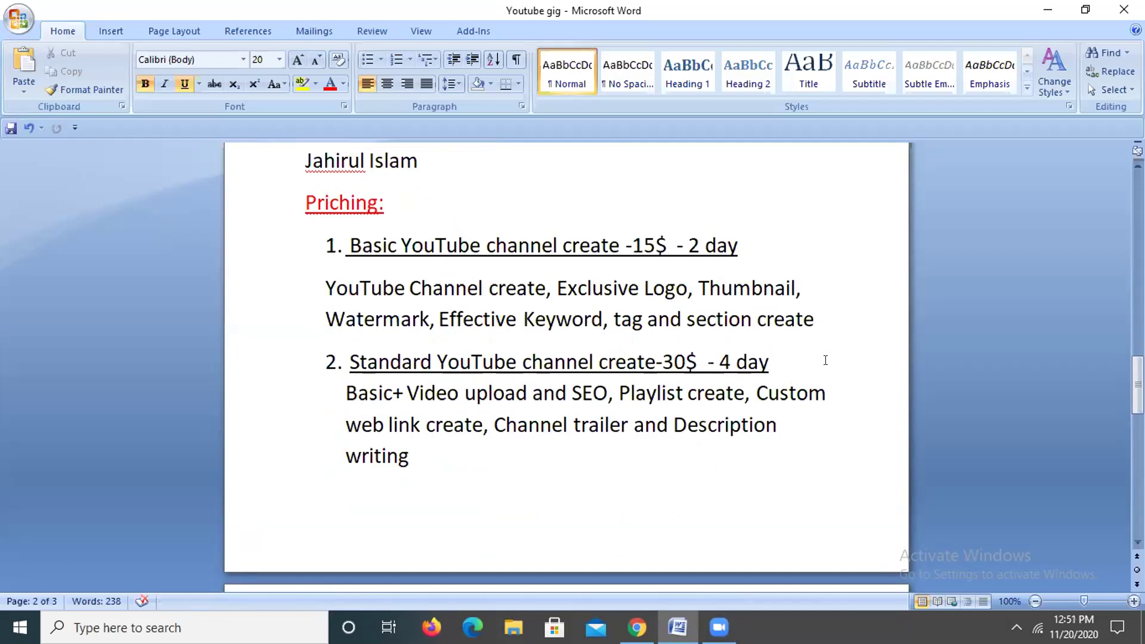
scroll(825, 364, "down", 3)
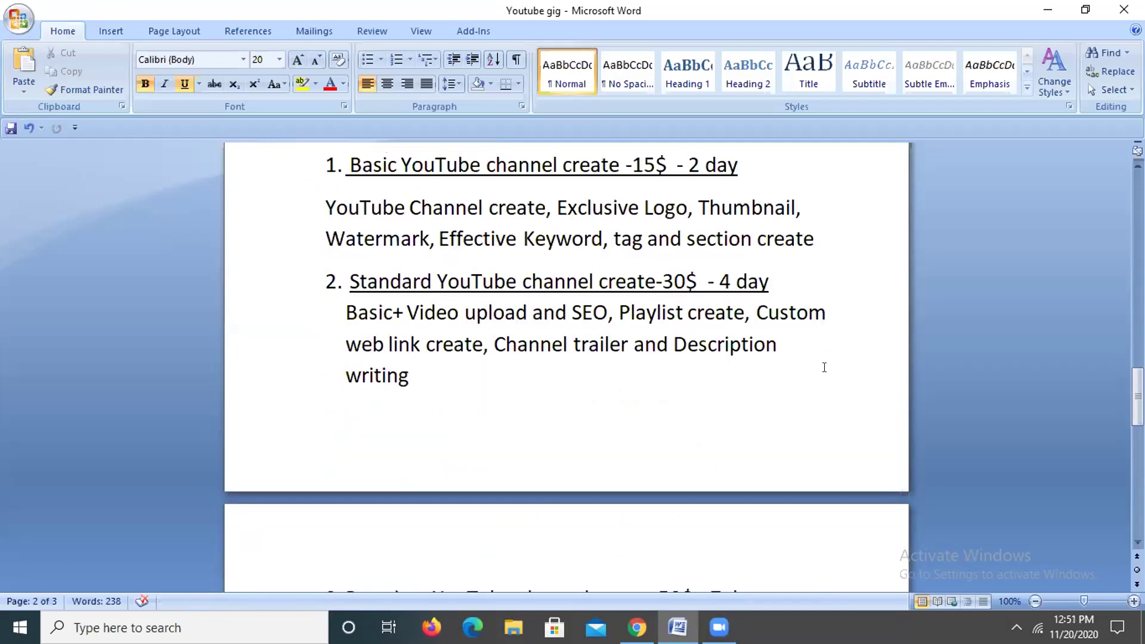
scroll(824, 367, "down", 4)
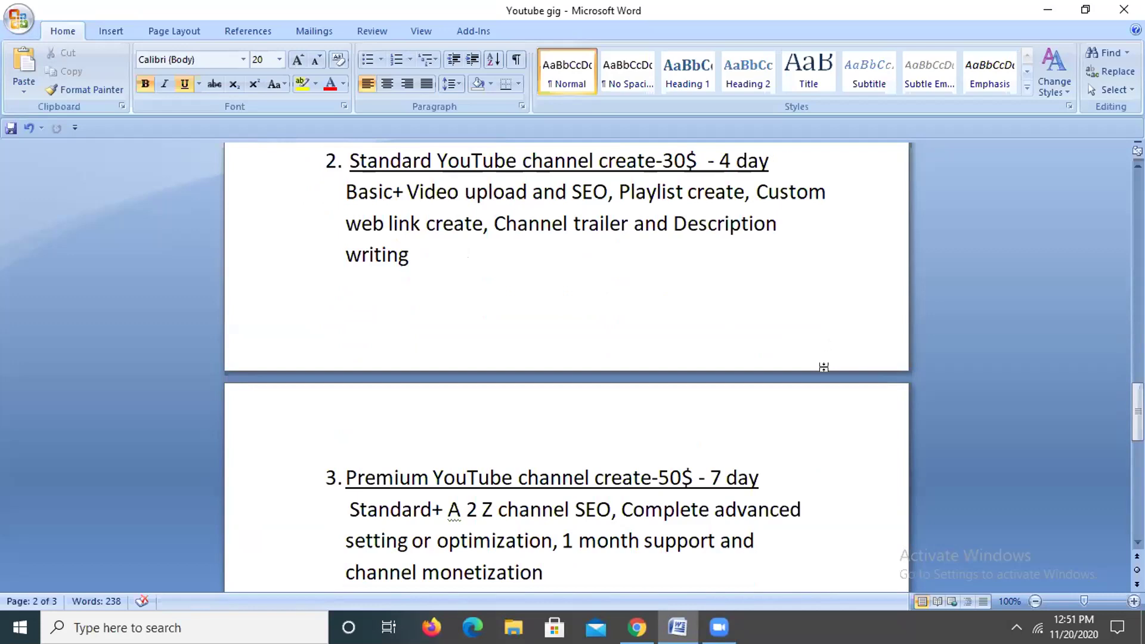
scroll(824, 368, "down", 5)
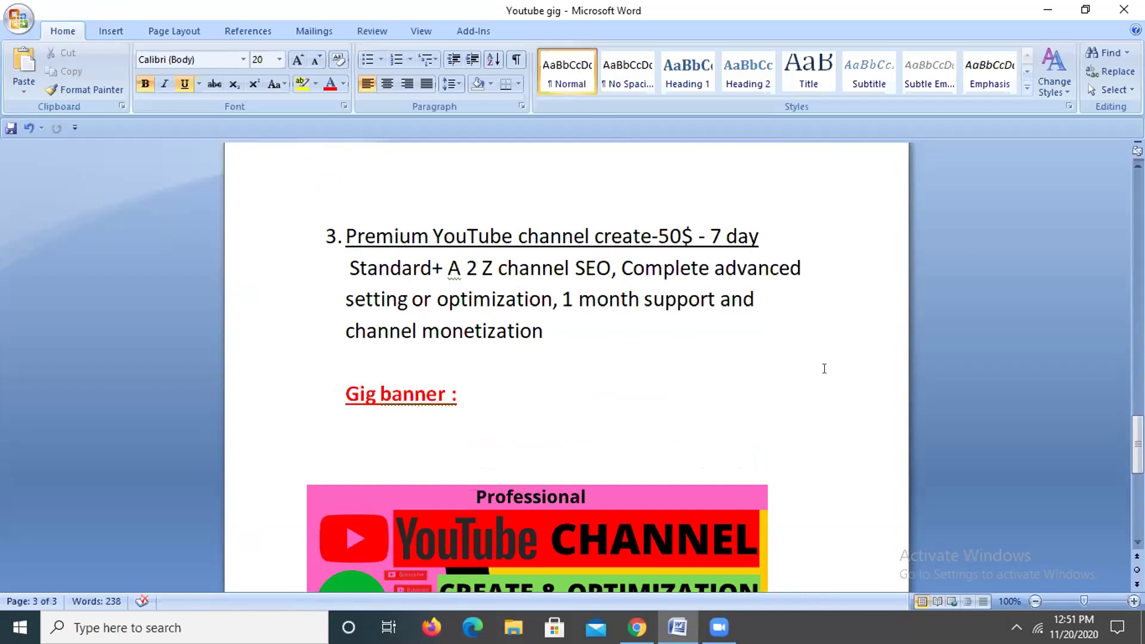
scroll(825, 368, "down", 6)
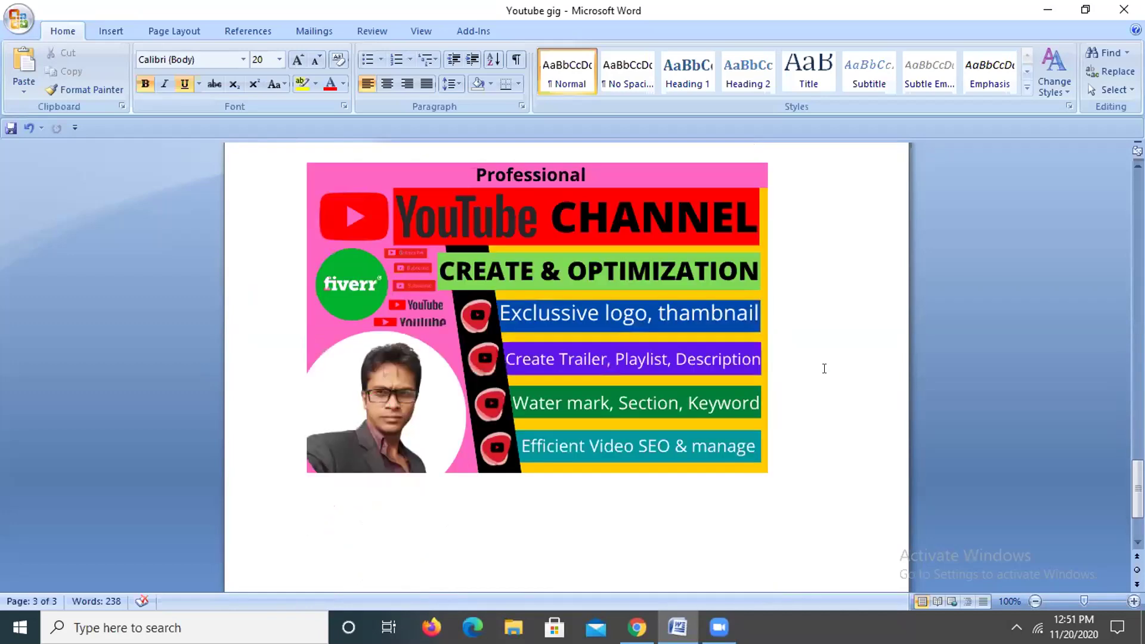
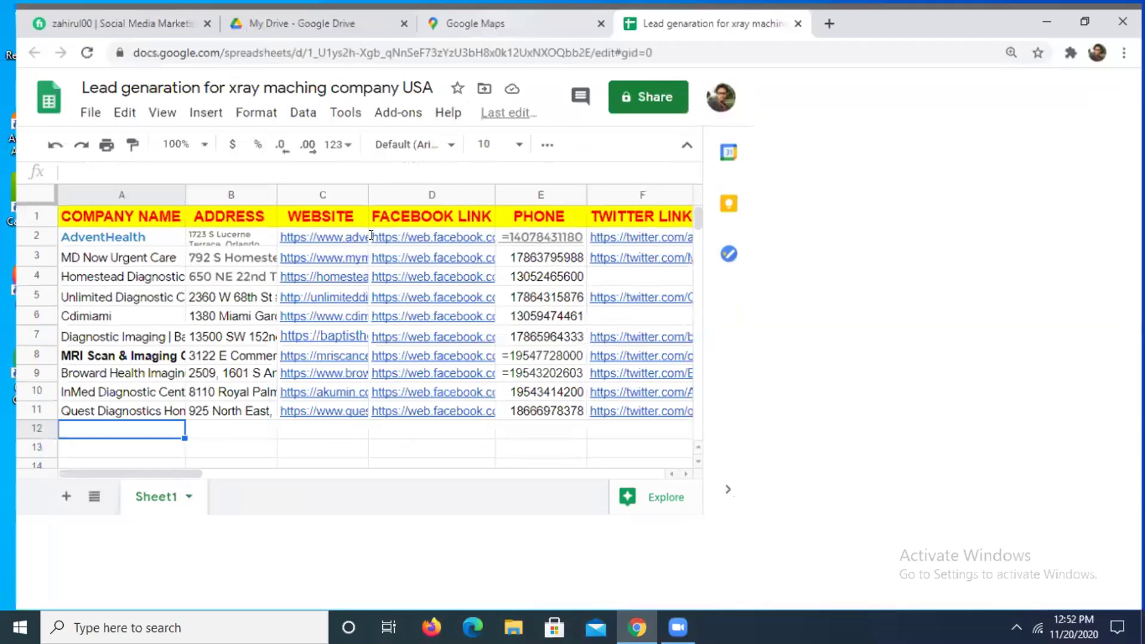
Step: Switch from the lead generation spreadsheet to the Fiverr page and review the list of active gigs
key("ctrl+1")
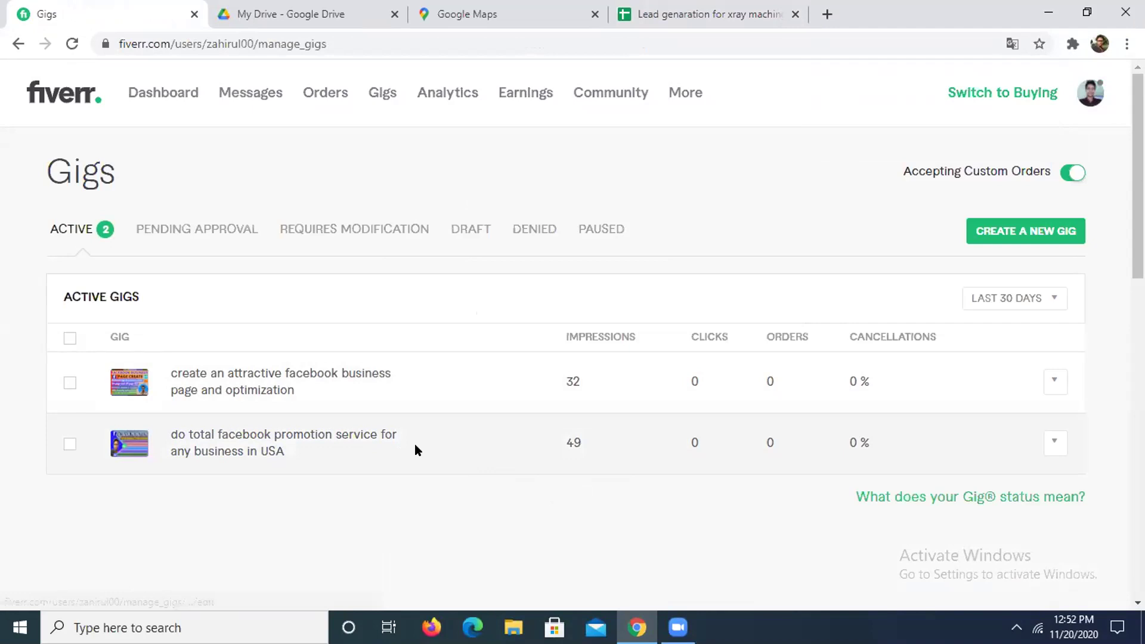
scroll(583, 464, "down", 1)
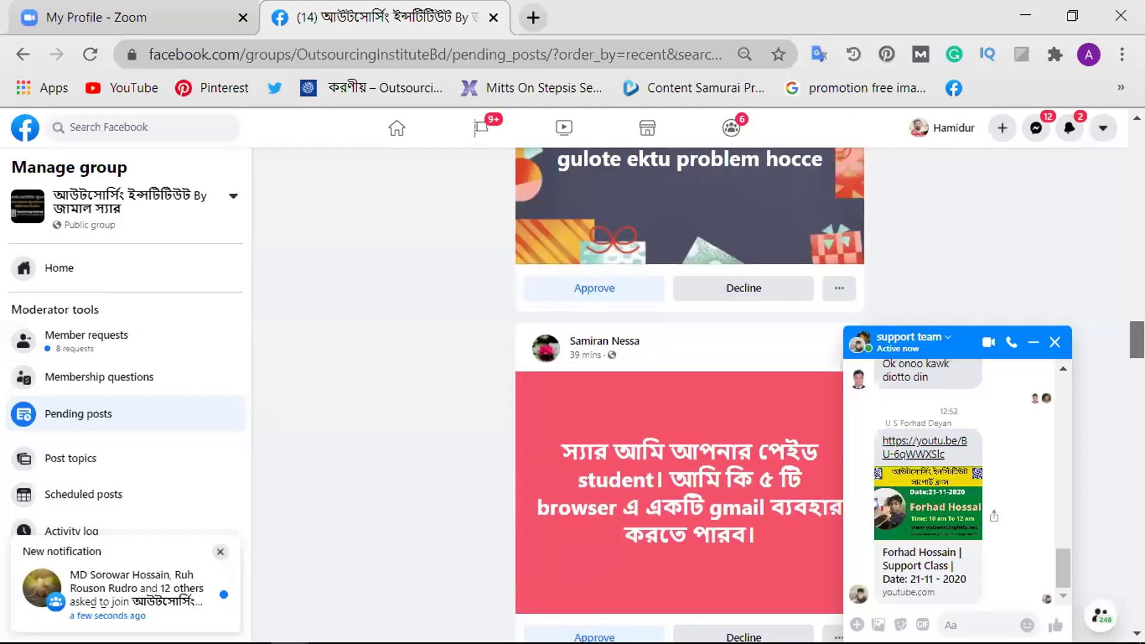
Step: Look through the student questions among the Facebook group's pending posts and close the support team chat
scroll(691, 396, "down", 1)
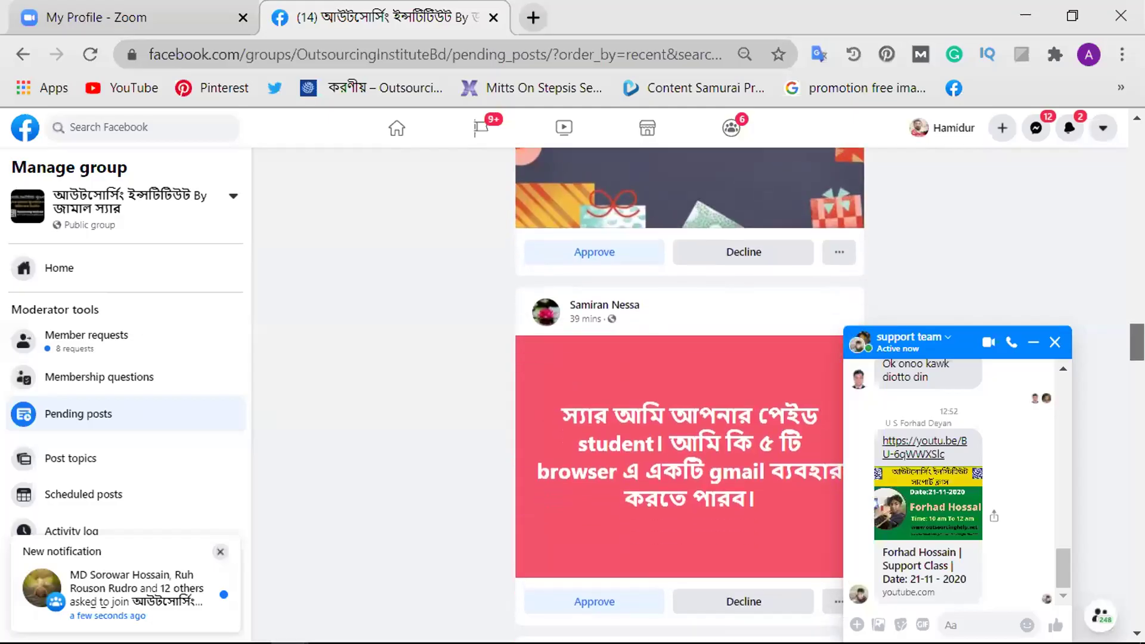
scroll(690, 396, "down", 1)
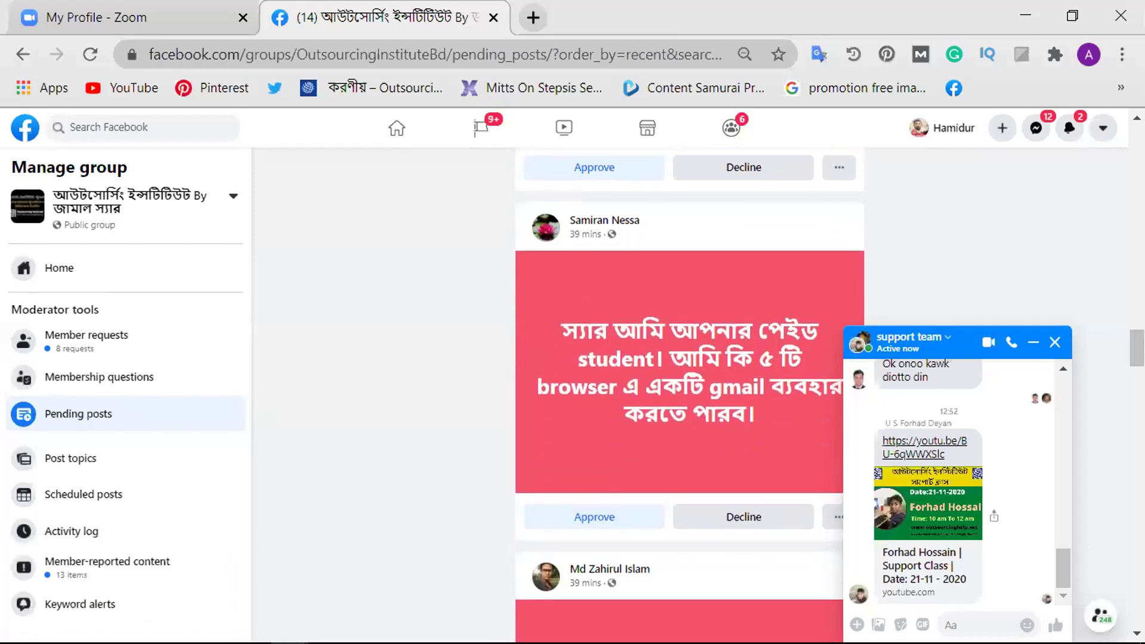
left_click(1055, 342)
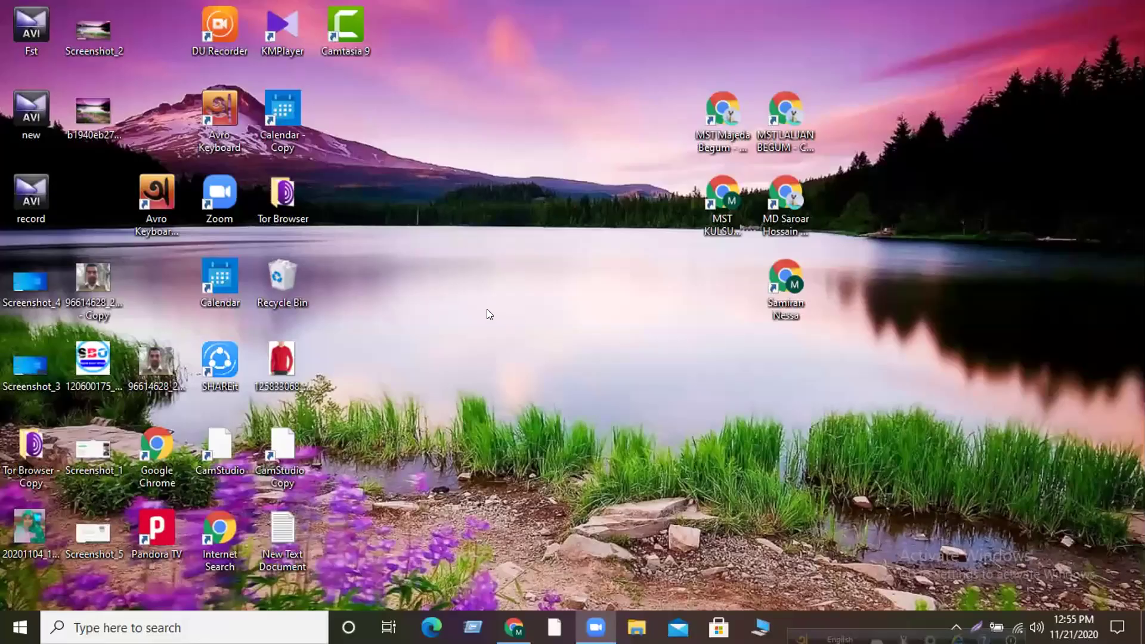
right_click(487, 315)
left_click(525, 366)
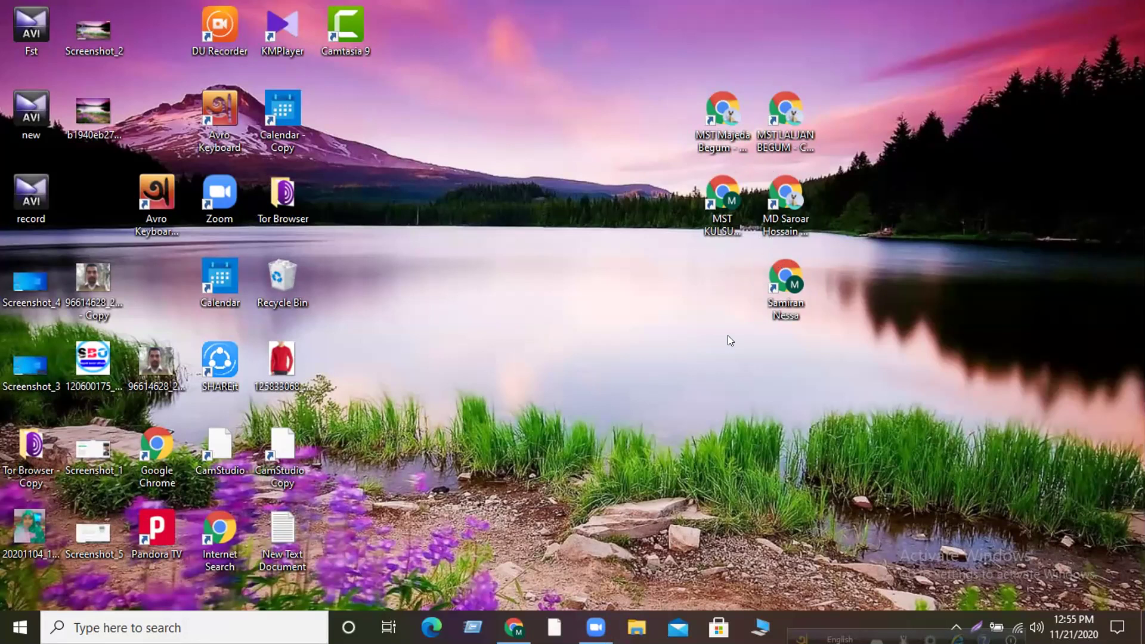
left_click_drag(692, 51, 874, 322)
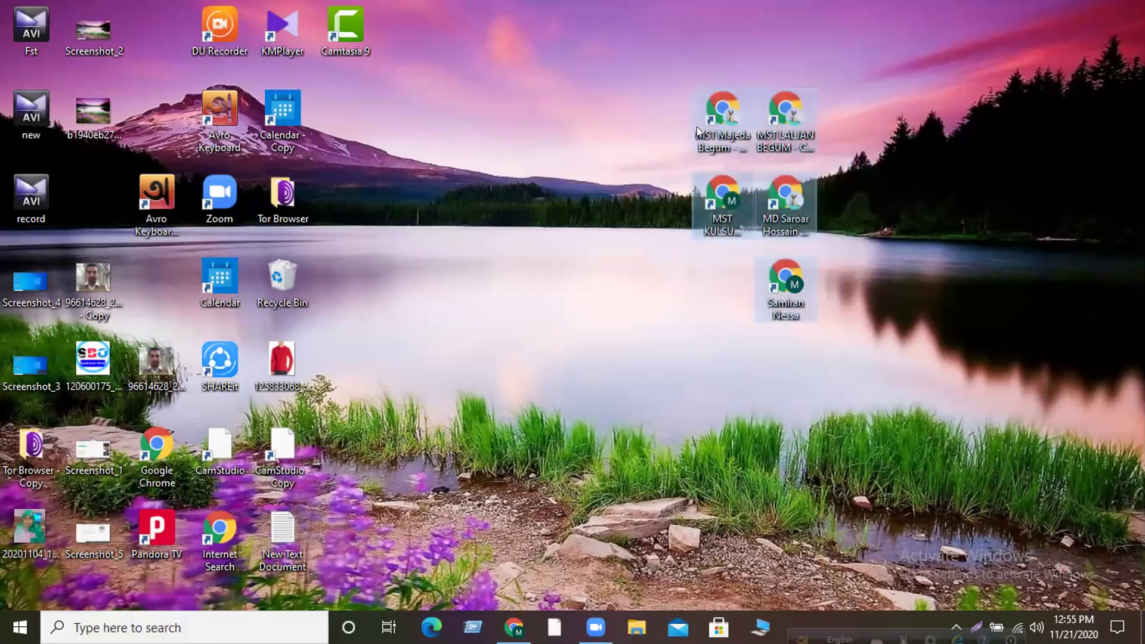
left_click(650, 73)
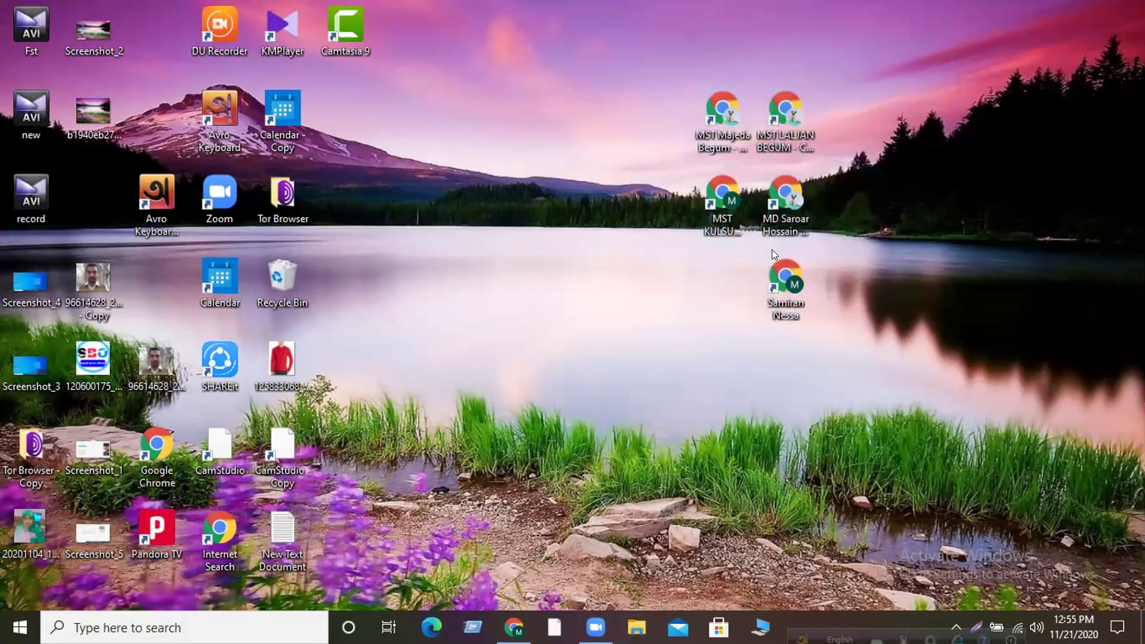
Step: Open the Chrome profile from the lowest of the five desktop profile shortcuts and look at its new tab page and address suggestions
left_click(763, 284)
double_click(763, 283)
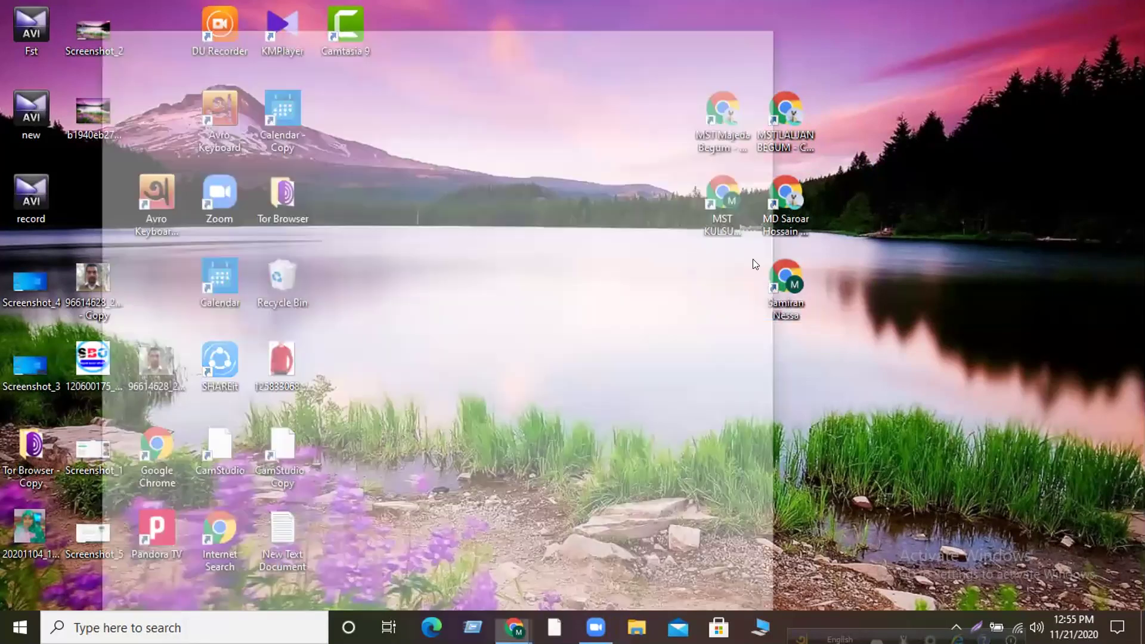
left_click(712, 36)
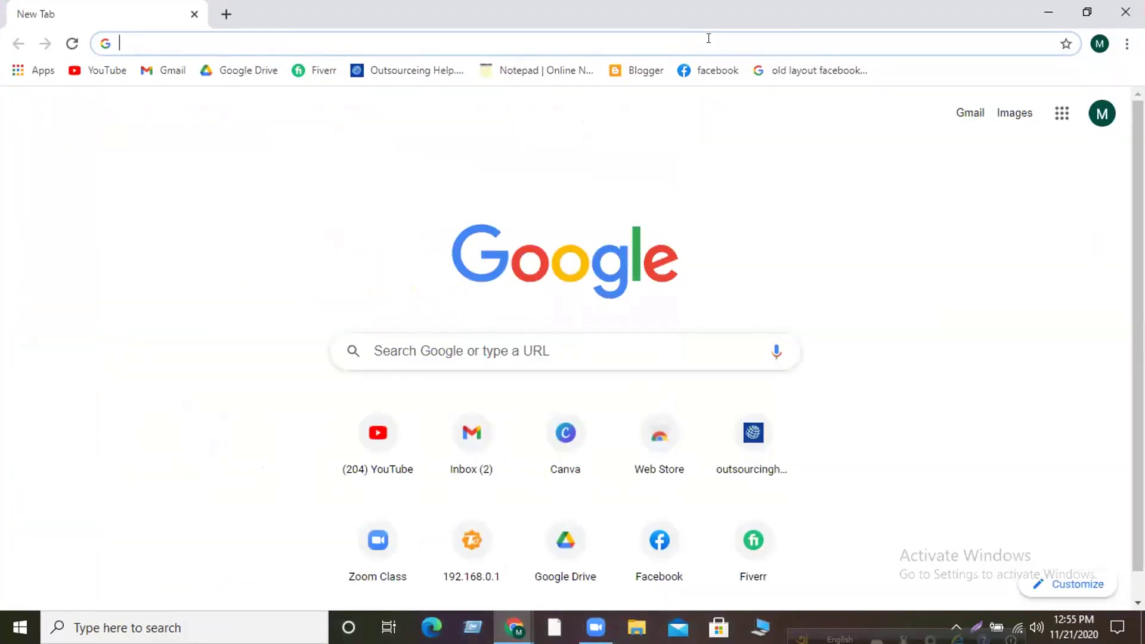
left_click(663, 106)
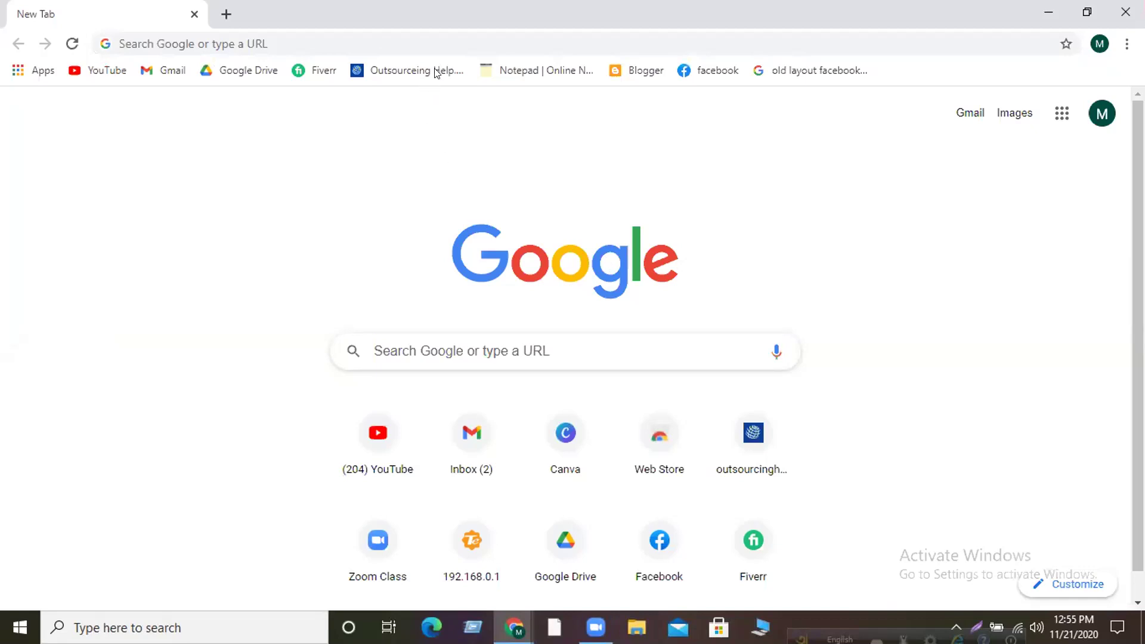
left_click(450, 41)
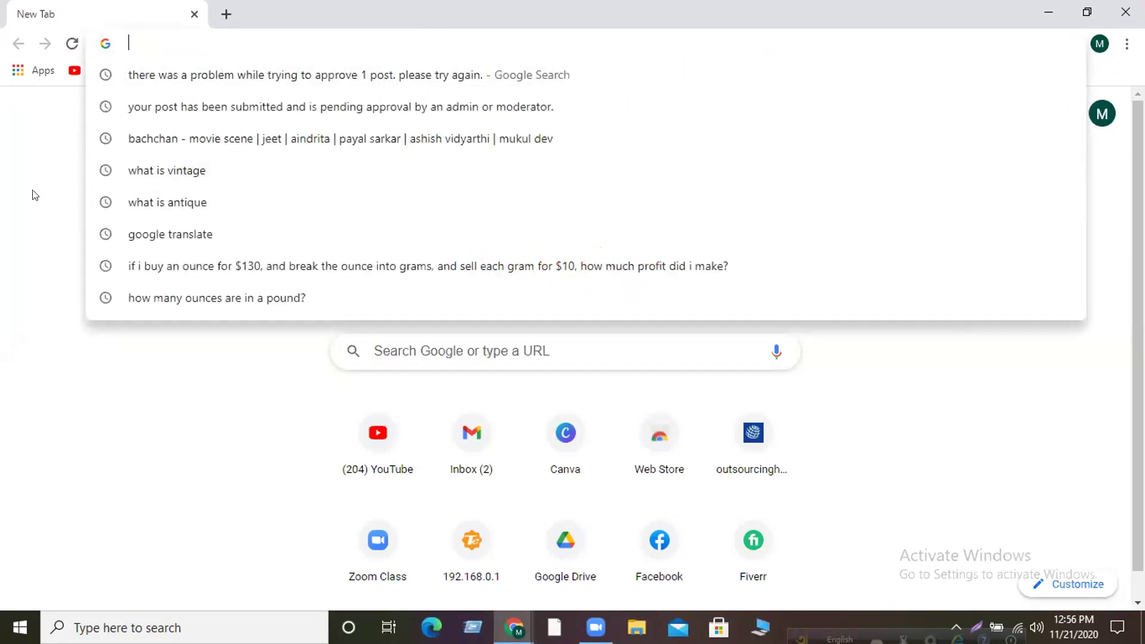
left_click(31, 191)
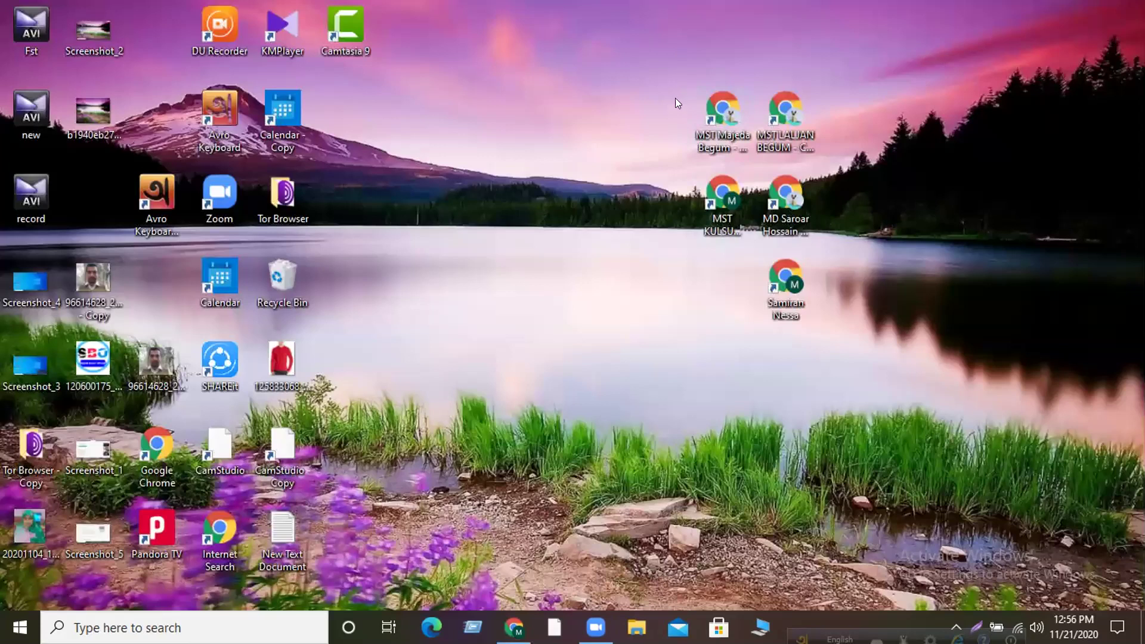
left_click_drag(677, 125, 675, 226)
left_click_drag(677, 270, 832, 324)
right_click(614, 224)
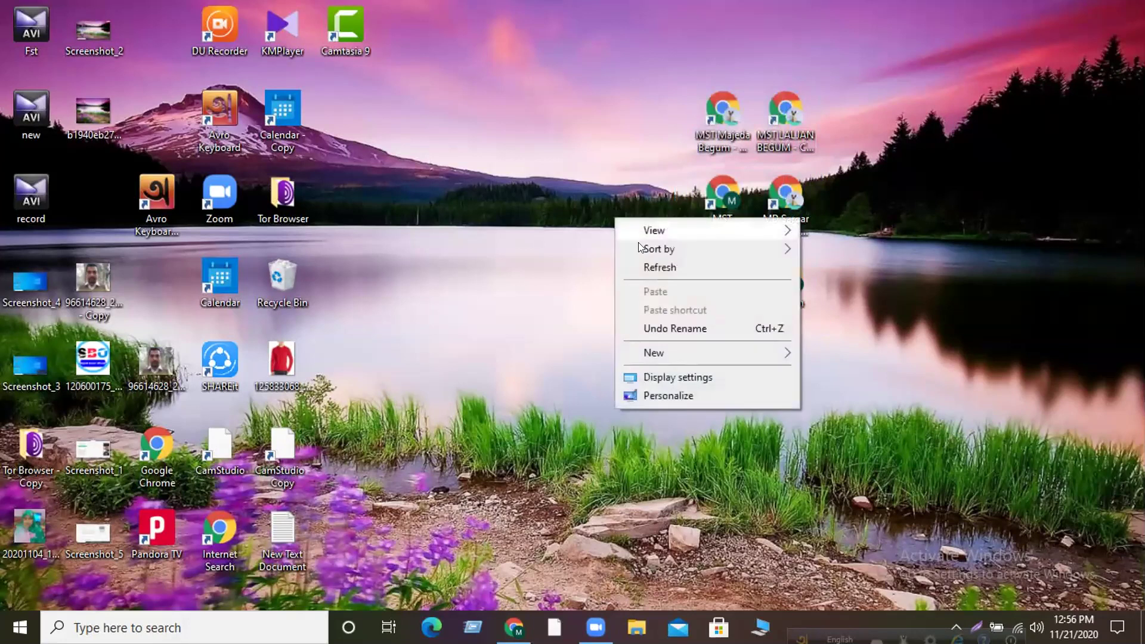
left_click(656, 264)
right_click(531, 194)
left_click(591, 242)
right_click(485, 192)
left_click(540, 242)
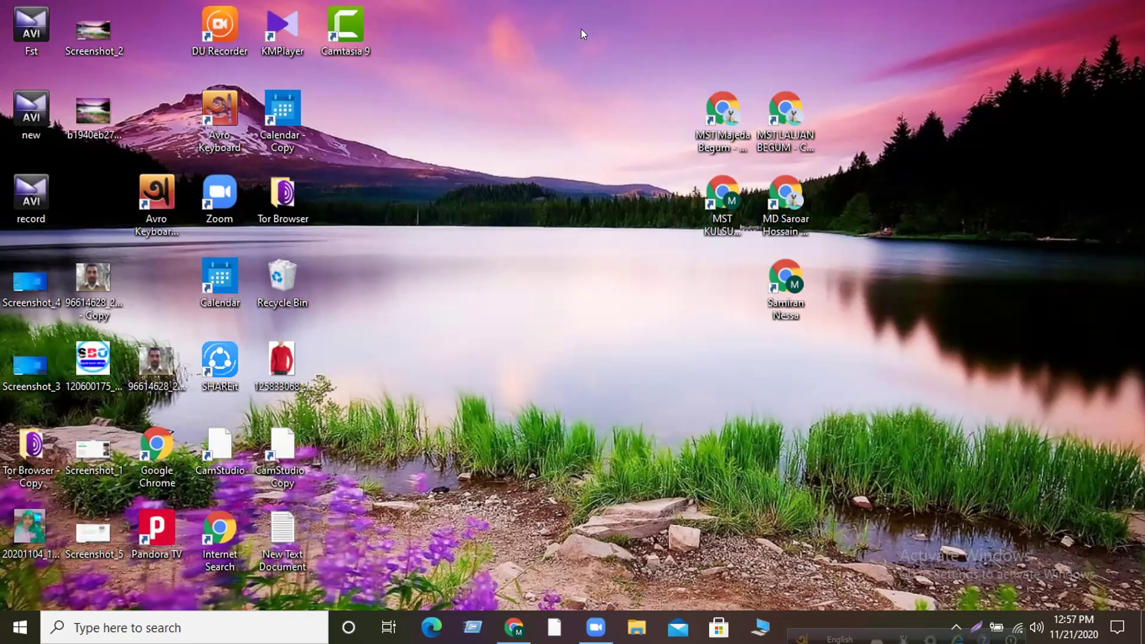
Step: Open Chrome from the lowest profile shortcut on the desktop and view its signed-in Google accounts and browser profiles
double_click(787, 285)
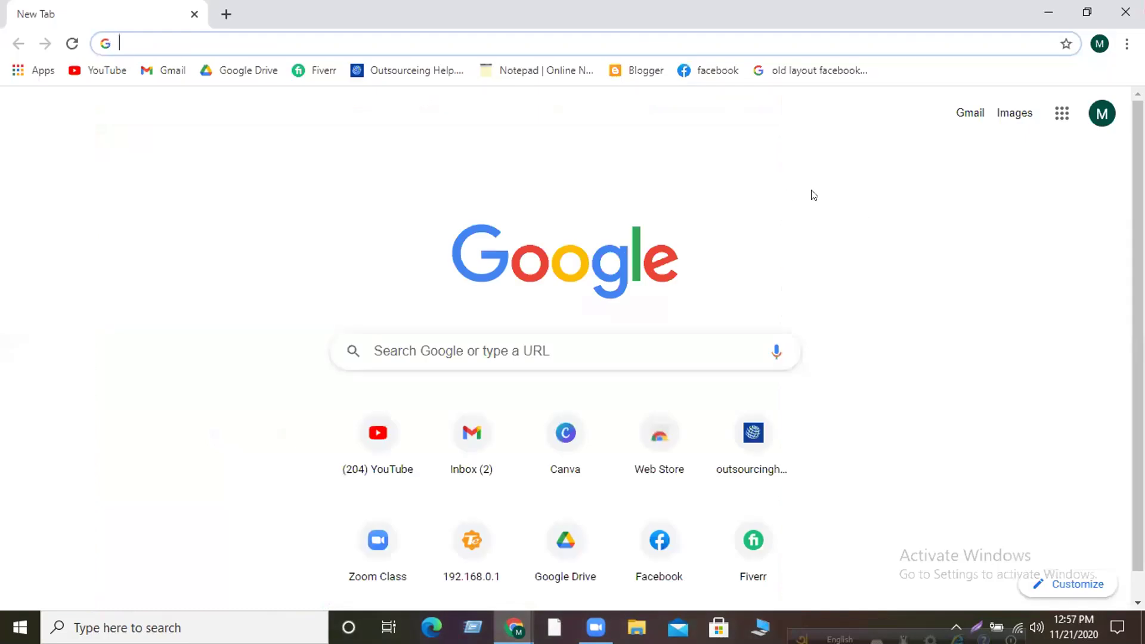
left_click(1097, 118)
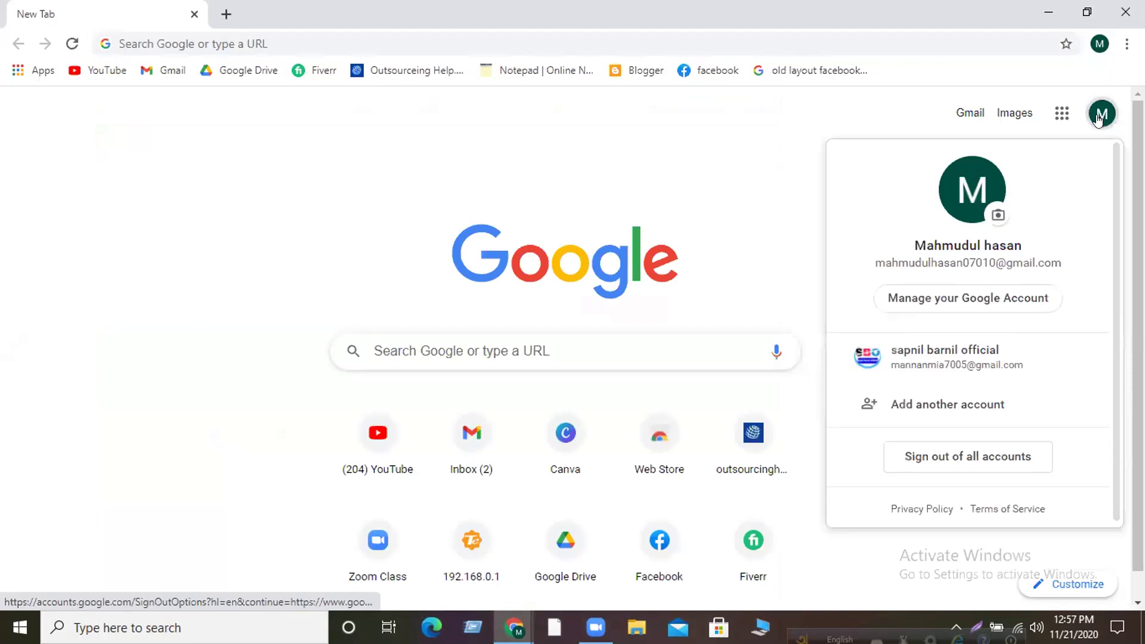
left_click(1093, 50)
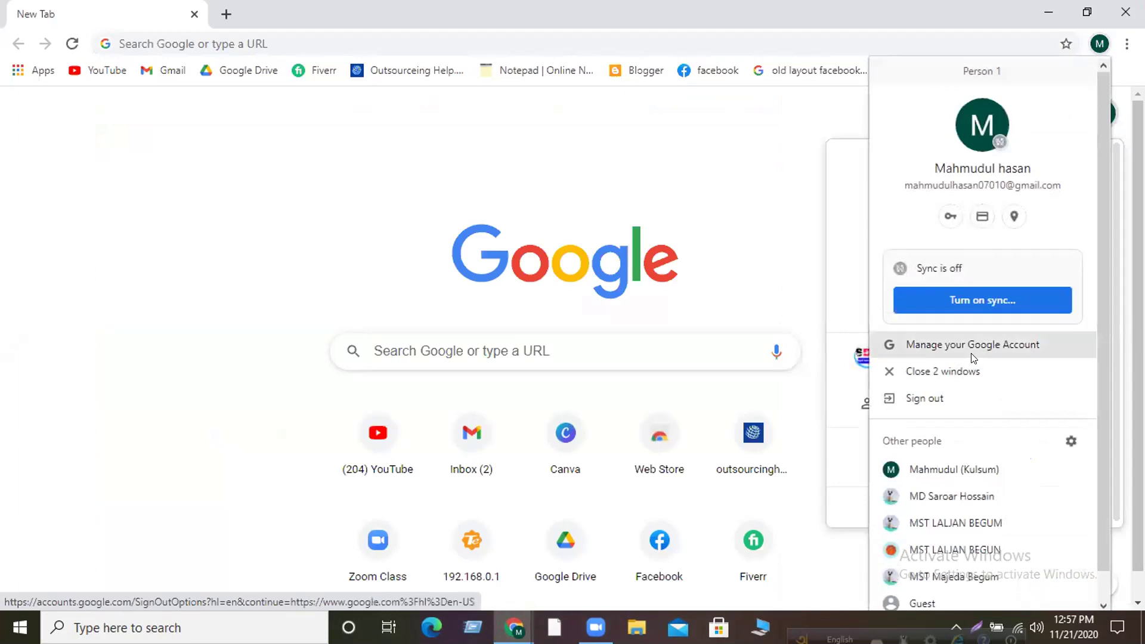
Step: Open the Add person form for a new Chrome profile, browse its avatars, and close it without adding anyone
scroll(966, 477, "down", 1)
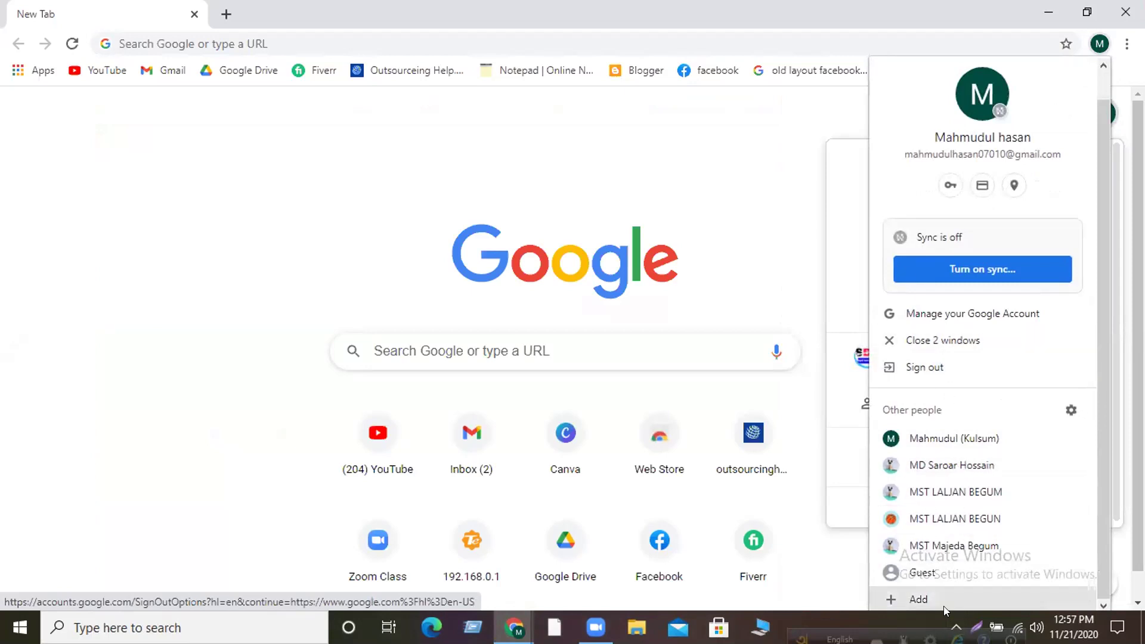
left_click(913, 594)
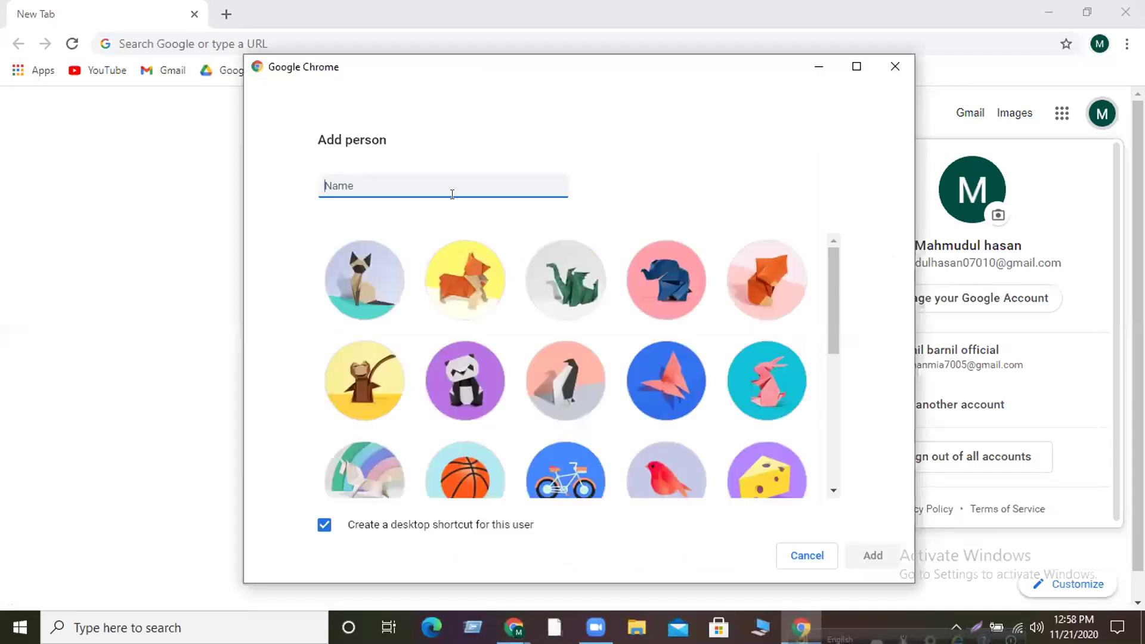
scroll(513, 327, "down", 5)
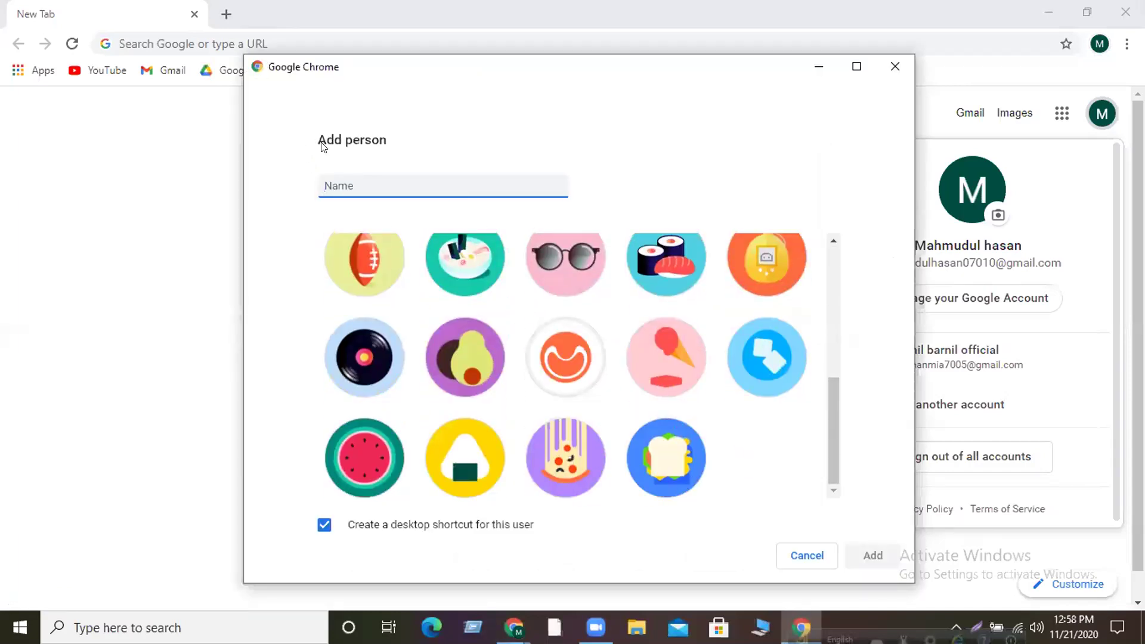
scroll(632, 256, "up", 5)
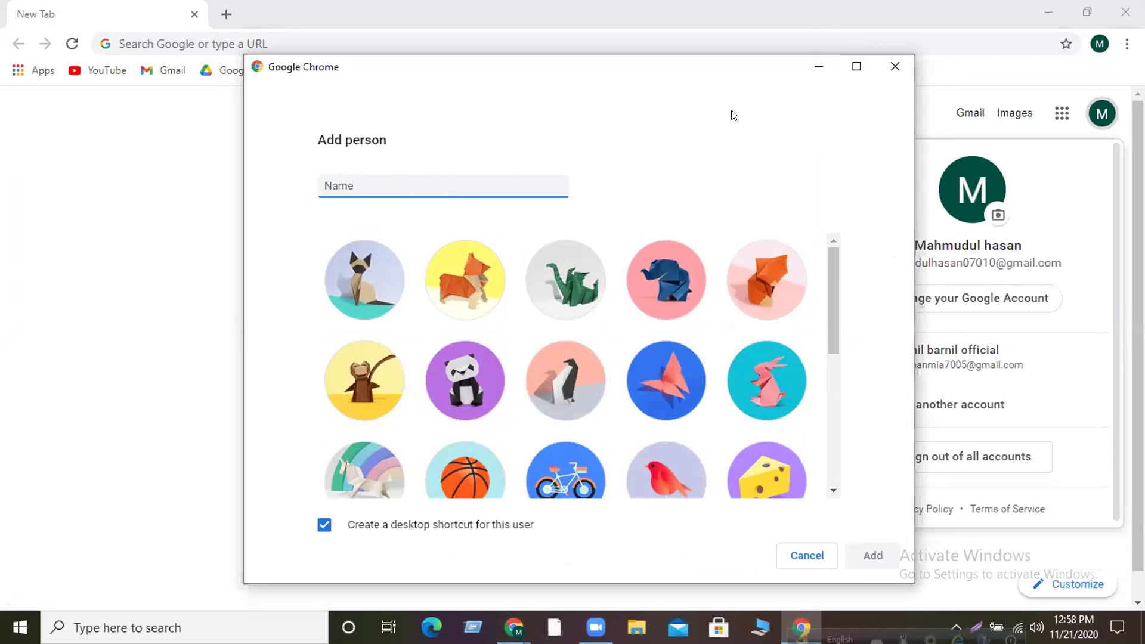
left_click(894, 68)
Step: Open Google Drive, check which Google accounts are signed in, and dismiss the desktop notifications prompt
left_click(247, 72)
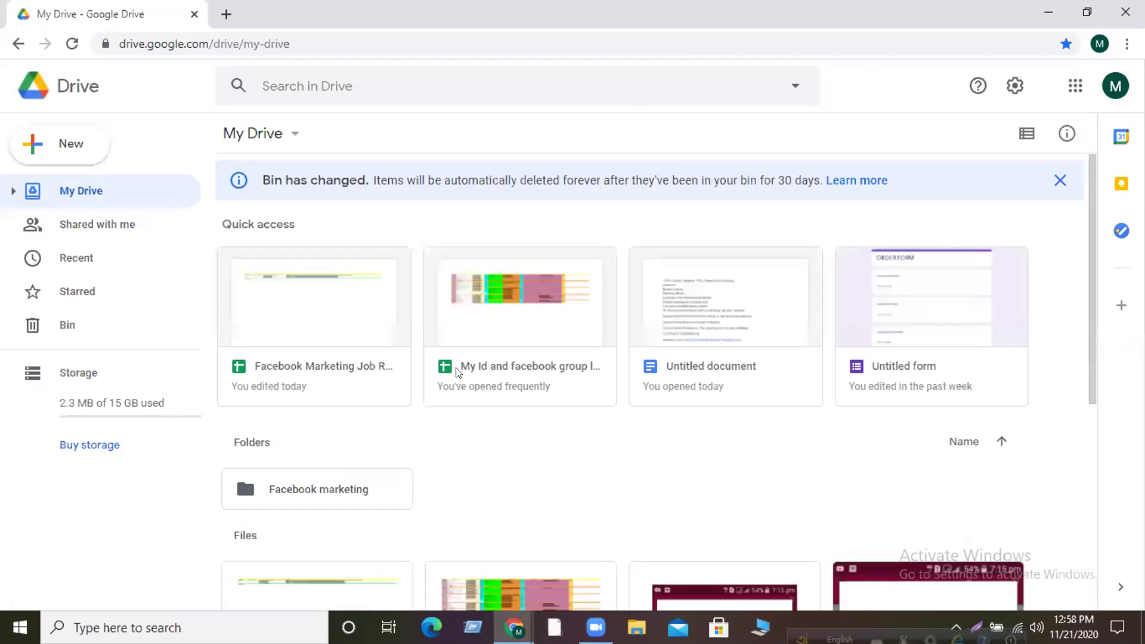
left_click(1115, 85)
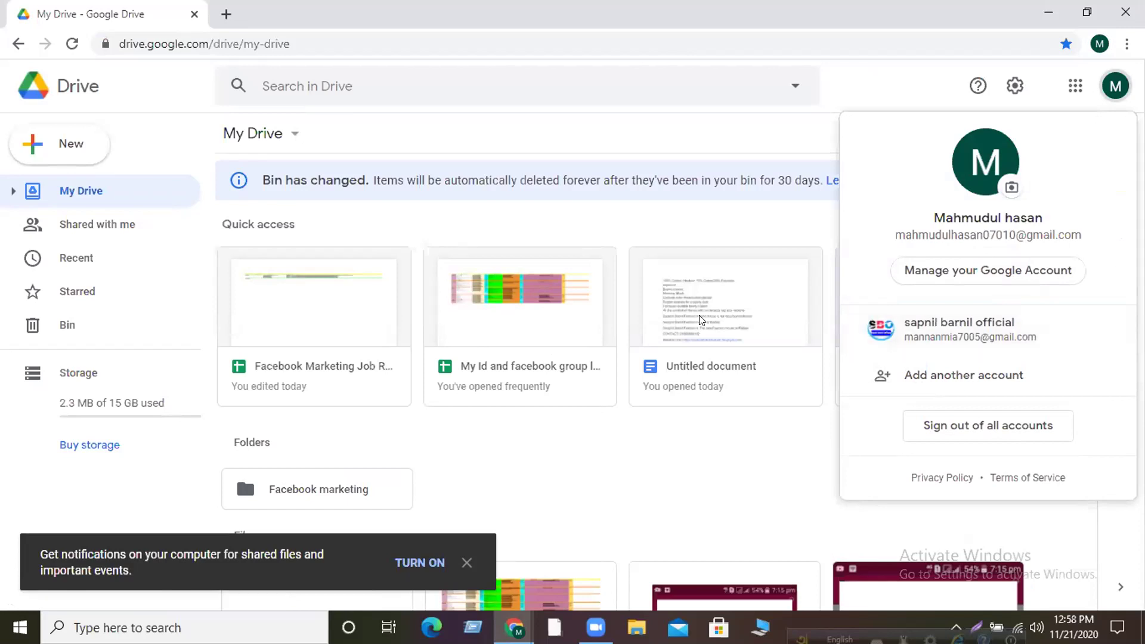
left_click(467, 563)
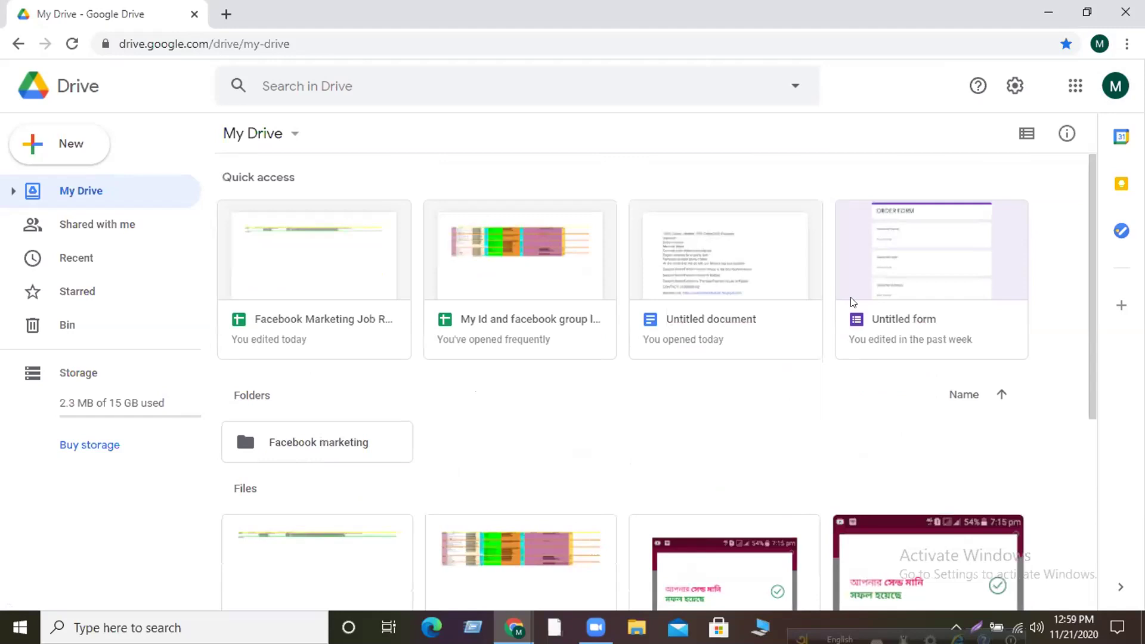
Step: Open a new browser tab and return to the My Drive page
left_click(225, 14)
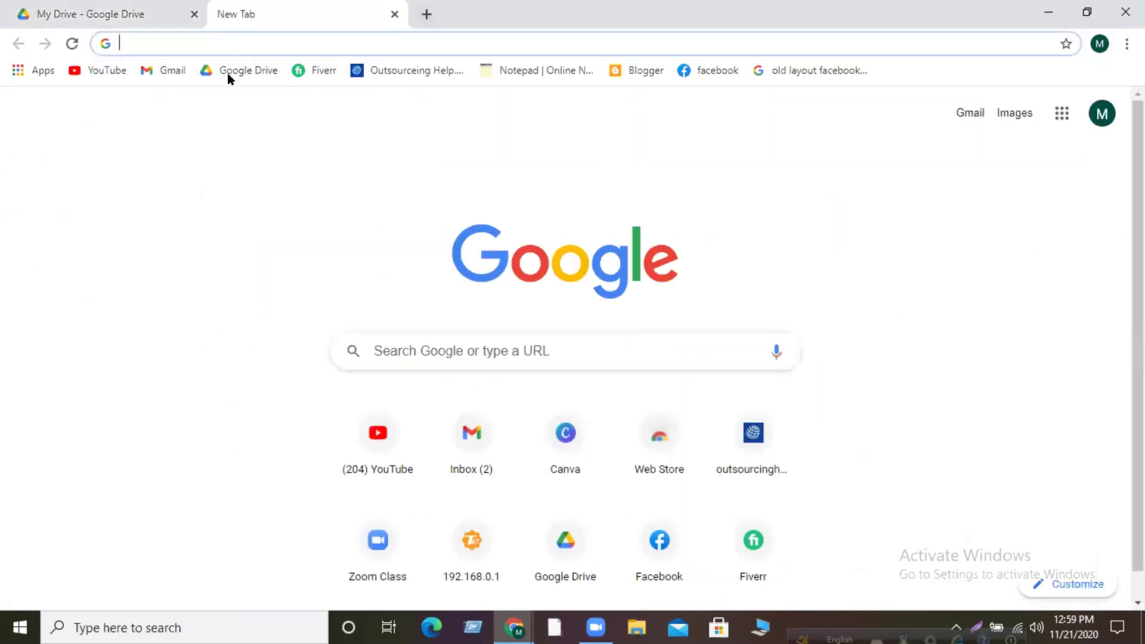
key("ctrl+Tab")
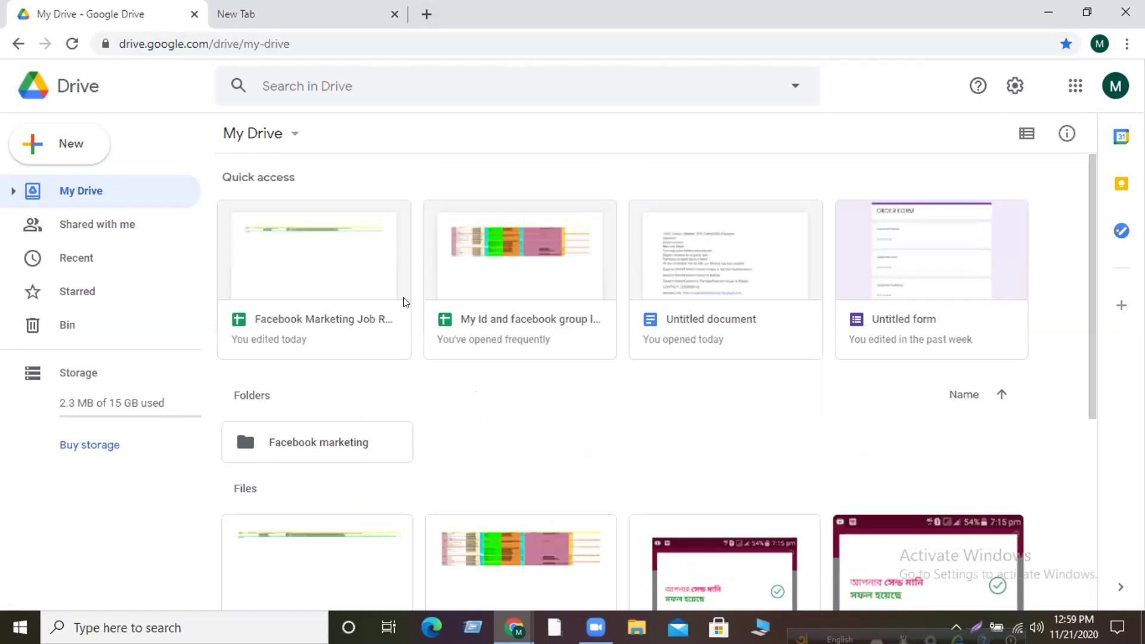
Step: Open the Facebook Marketing Job Report spreadsheet from My Drive and view its columns beyond Facebook Group Link
double_click(385, 282)
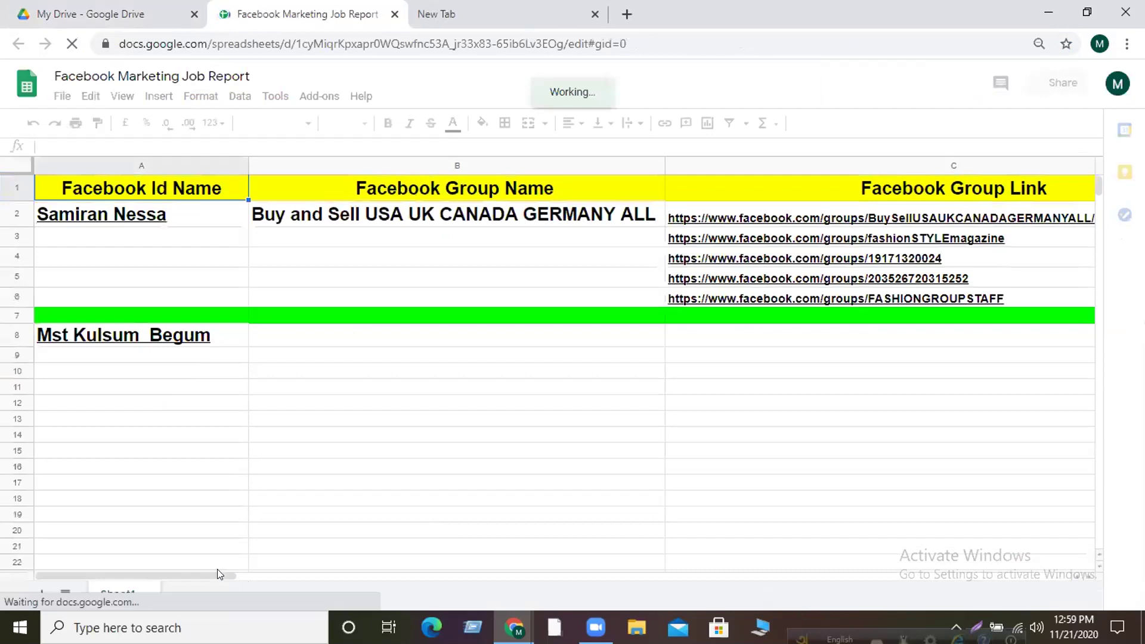
left_click_drag(219, 570, 542, 571)
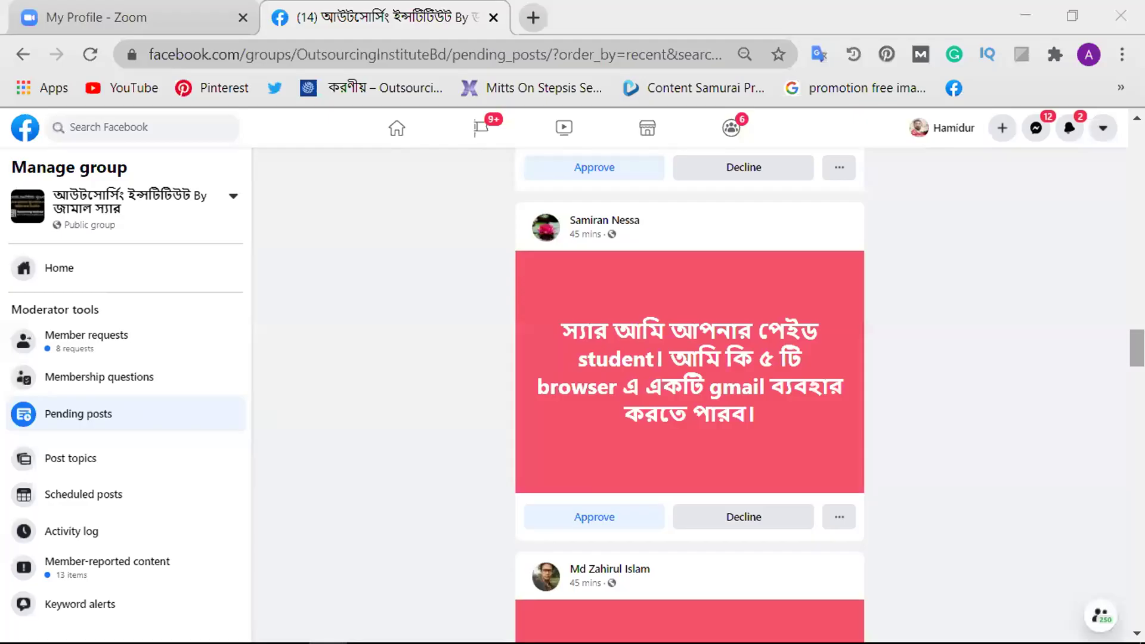
Step: Look through the Facebook group's pending posts, from the one-Gmail-in-five-browsers question up to the post about Fiverr gig impressions
scroll(690, 394, "up", 6)
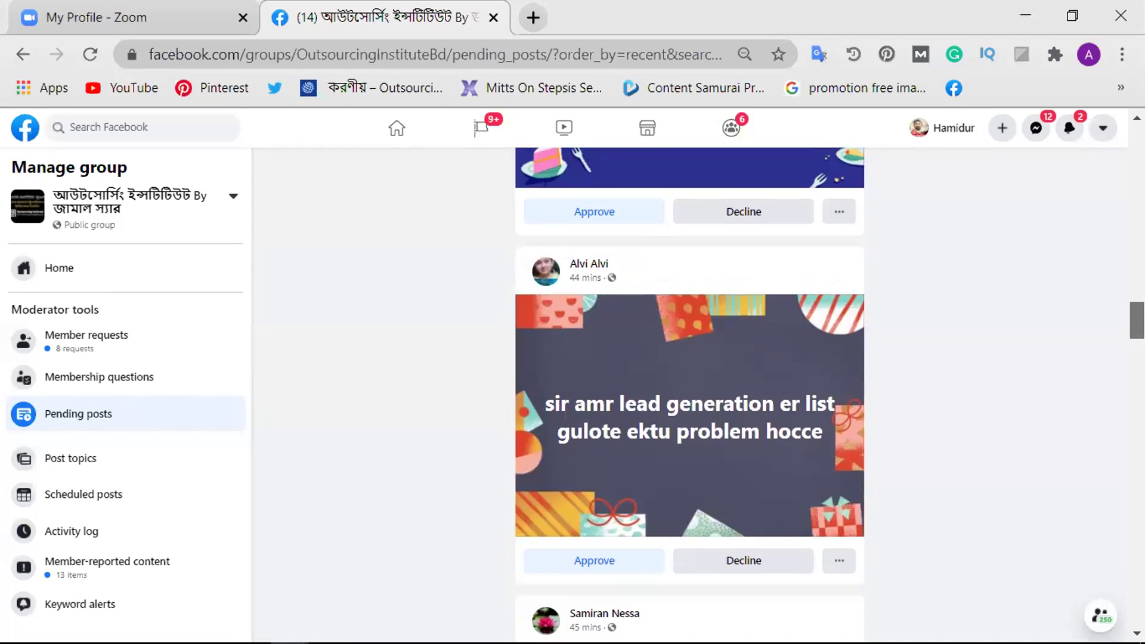
scroll(690, 394, "down", 1)
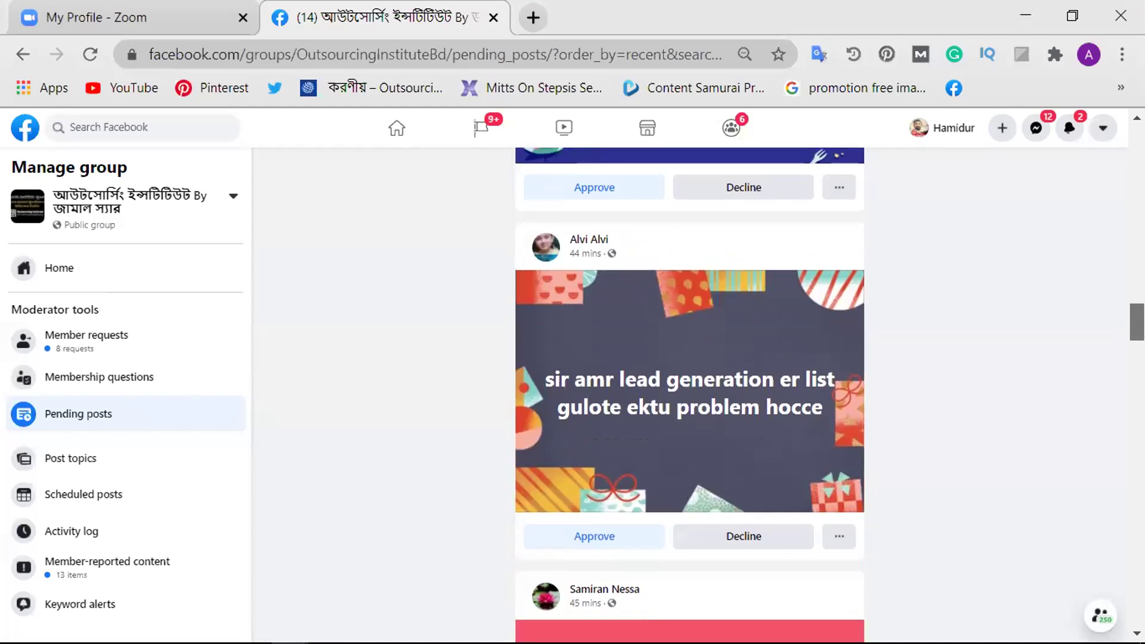
scroll(690, 394, "down", 1)
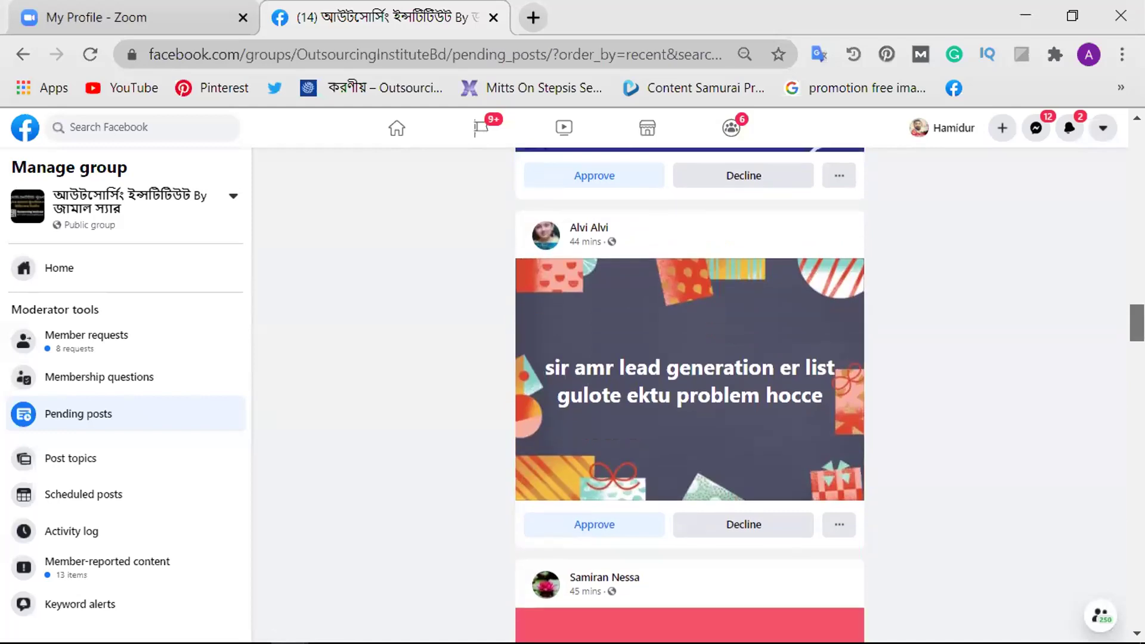
scroll(689, 394, "up", 1)
scroll(689, 393, "down", 1)
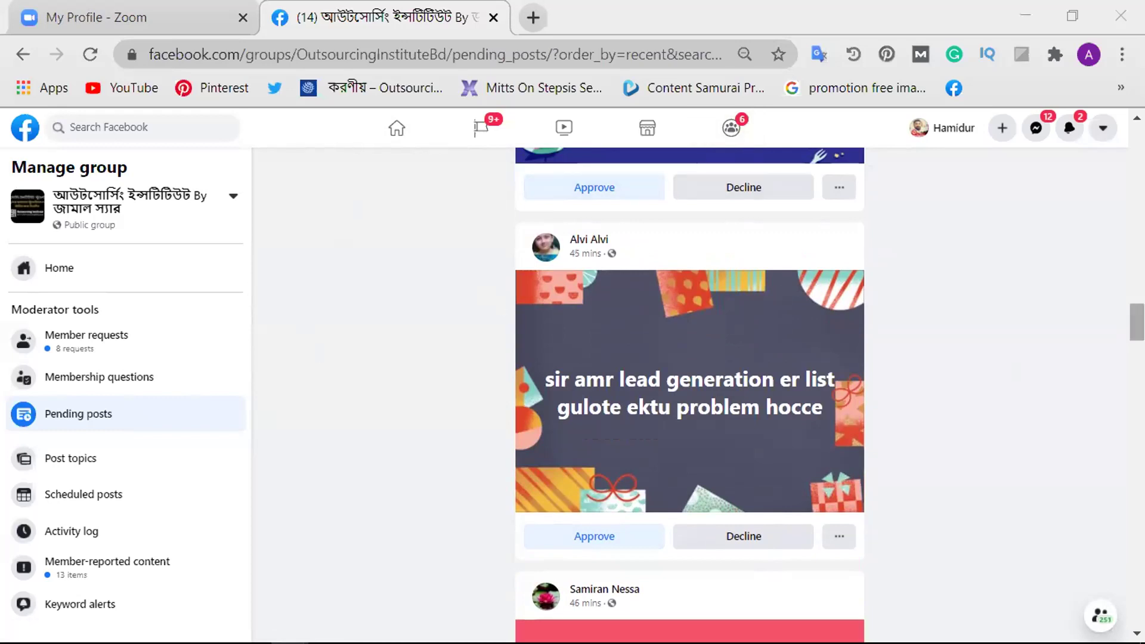
scroll(690, 393, "up", 5)
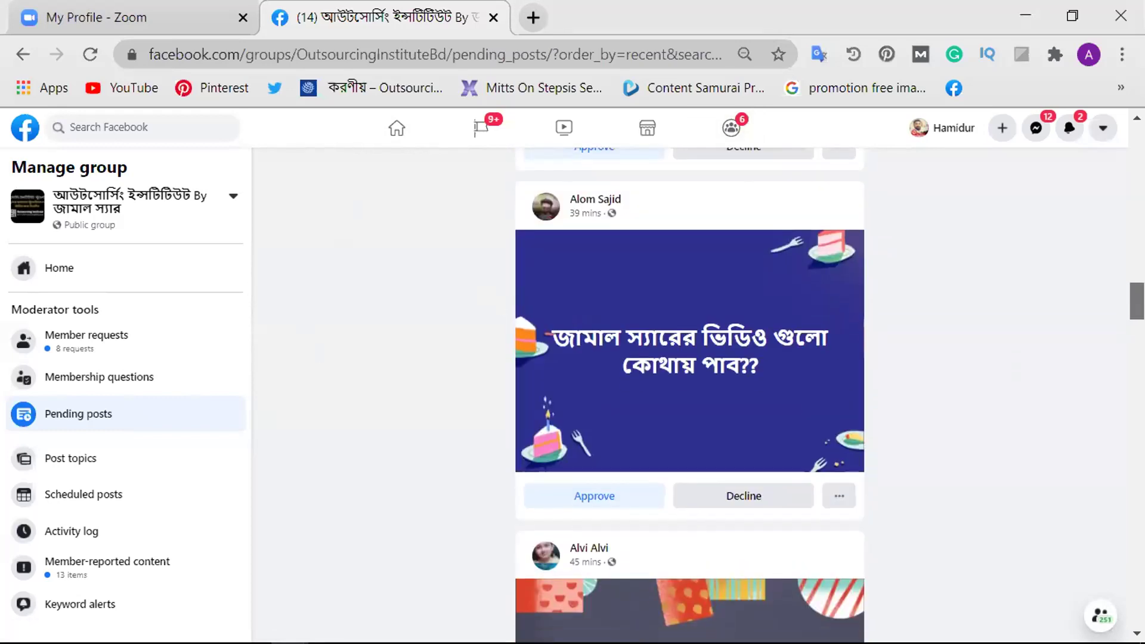
scroll(691, 393, "down", 1)
scroll(690, 393, "up", 5)
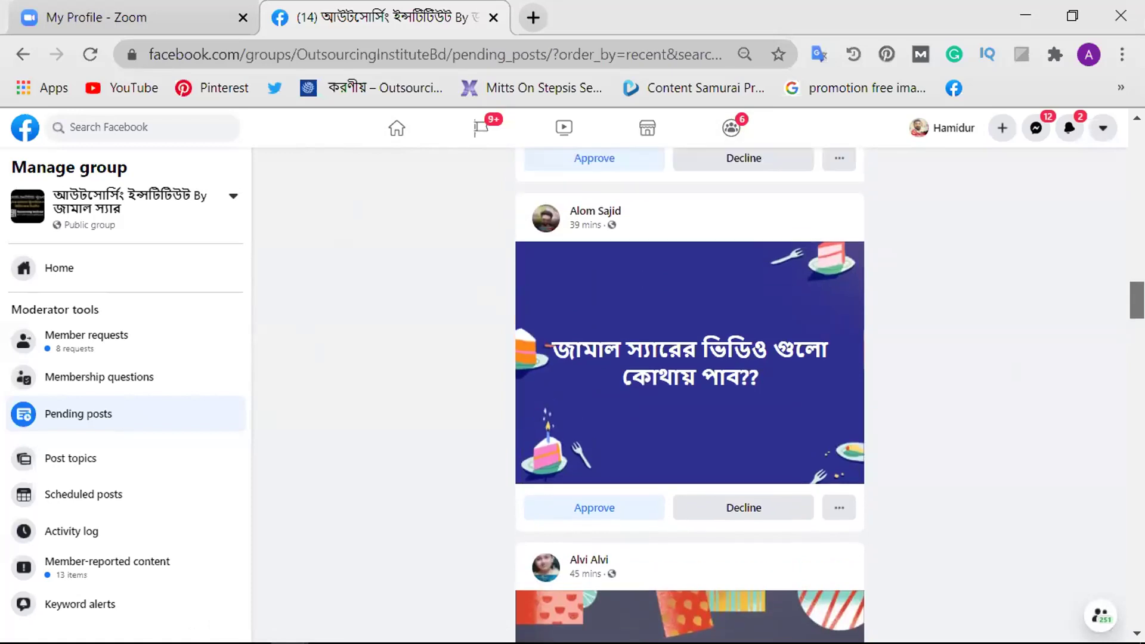
scroll(691, 394, "down", 1)
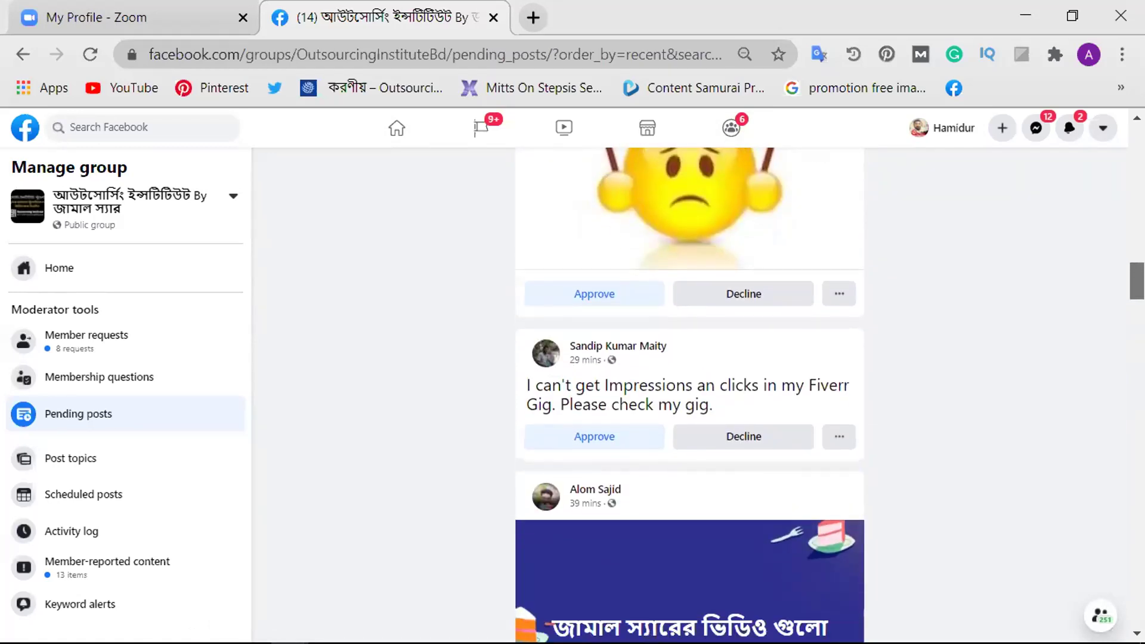
scroll(691, 393, "down", 1)
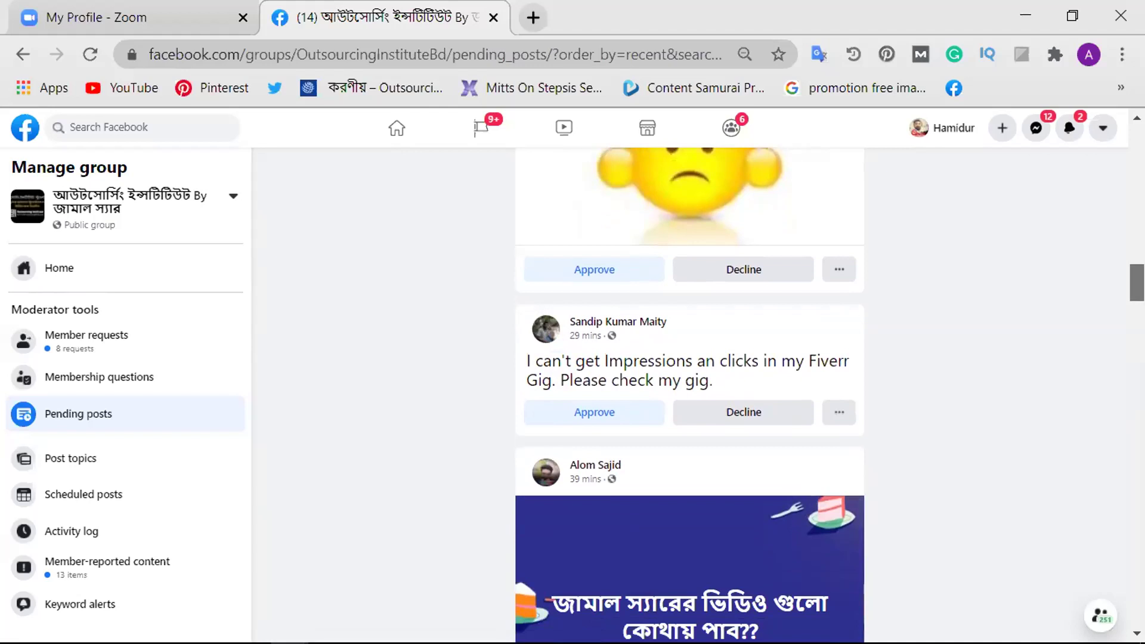
scroll(691, 394, "down", 1)
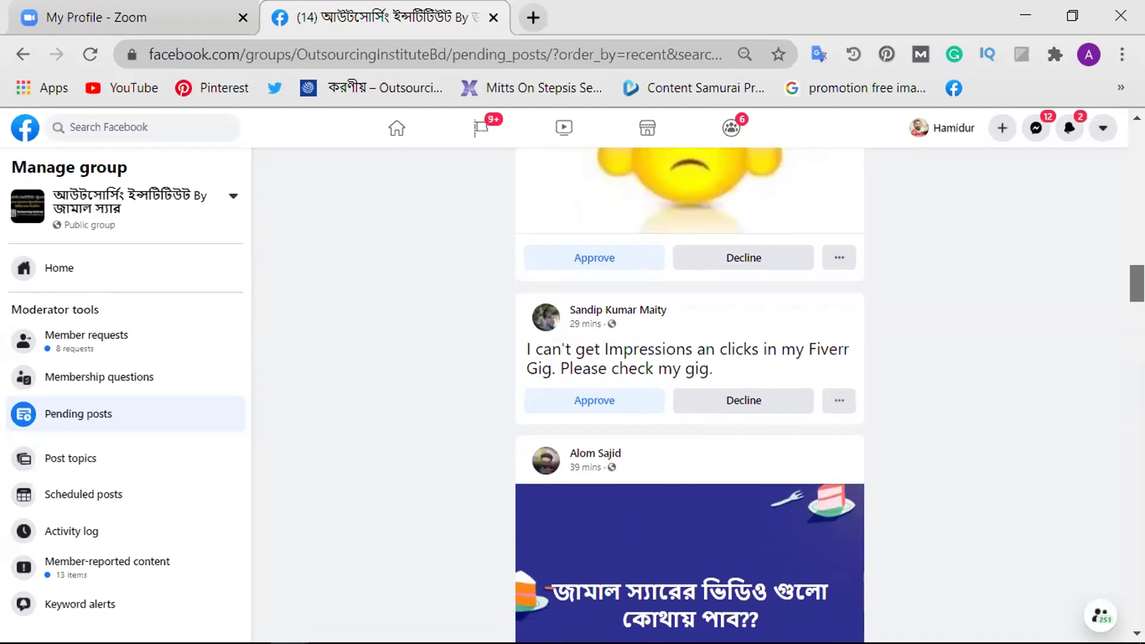
scroll(739, 209, "down", 2)
mouse_move(586, 228)
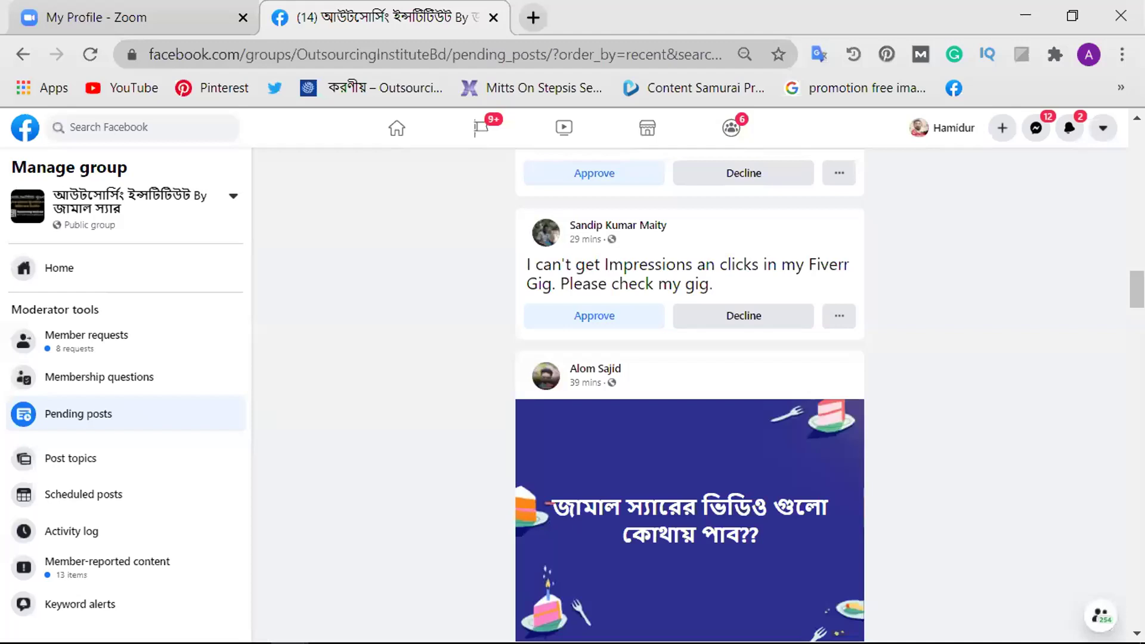
Step: Browse the newer pending posts up to the paid student's question and the gig check request
scroll(689, 393, "up", 10)
scroll(689, 393, "up", 3)
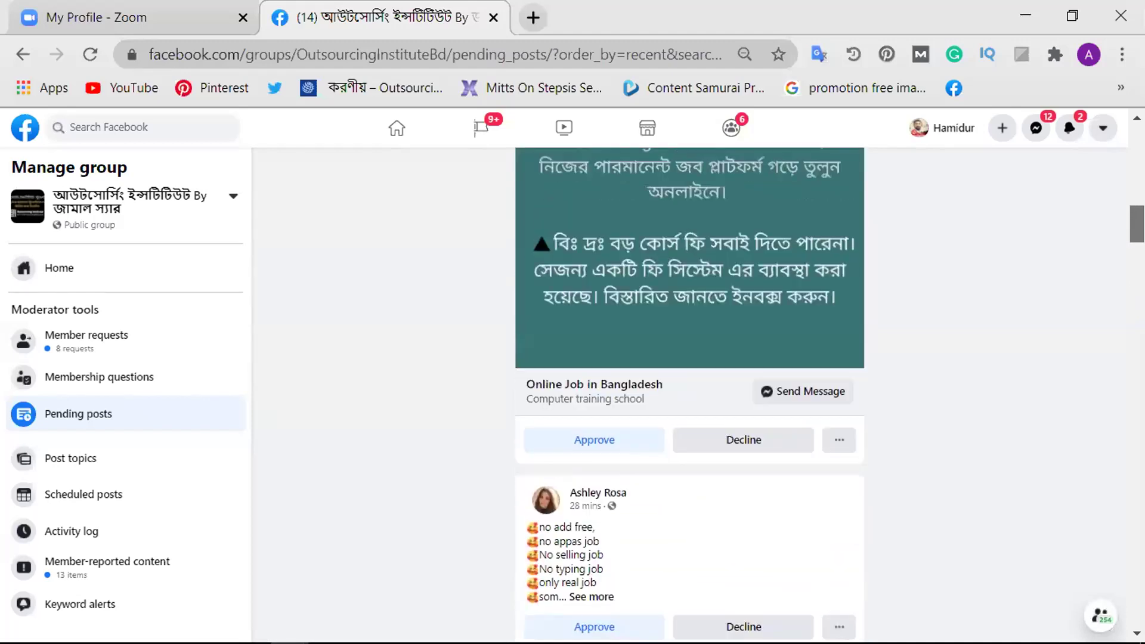
scroll(690, 394, "up", 5)
scroll(689, 394, "down", 10)
scroll(689, 393, "up", 8)
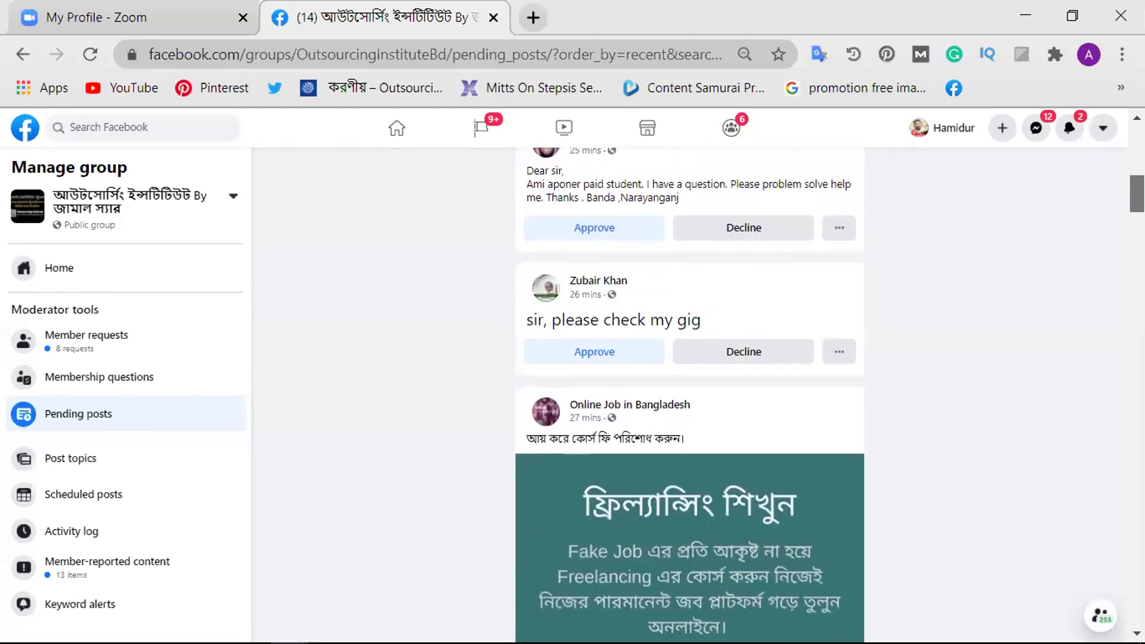
scroll(477, 452, "up", 2)
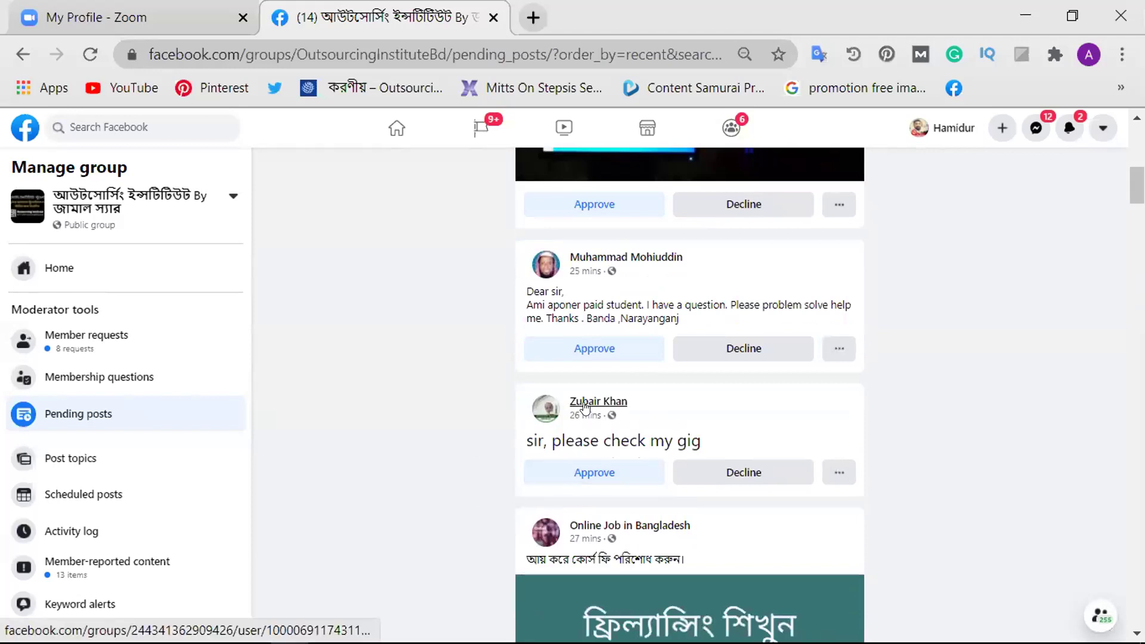
mouse_move(576, 408)
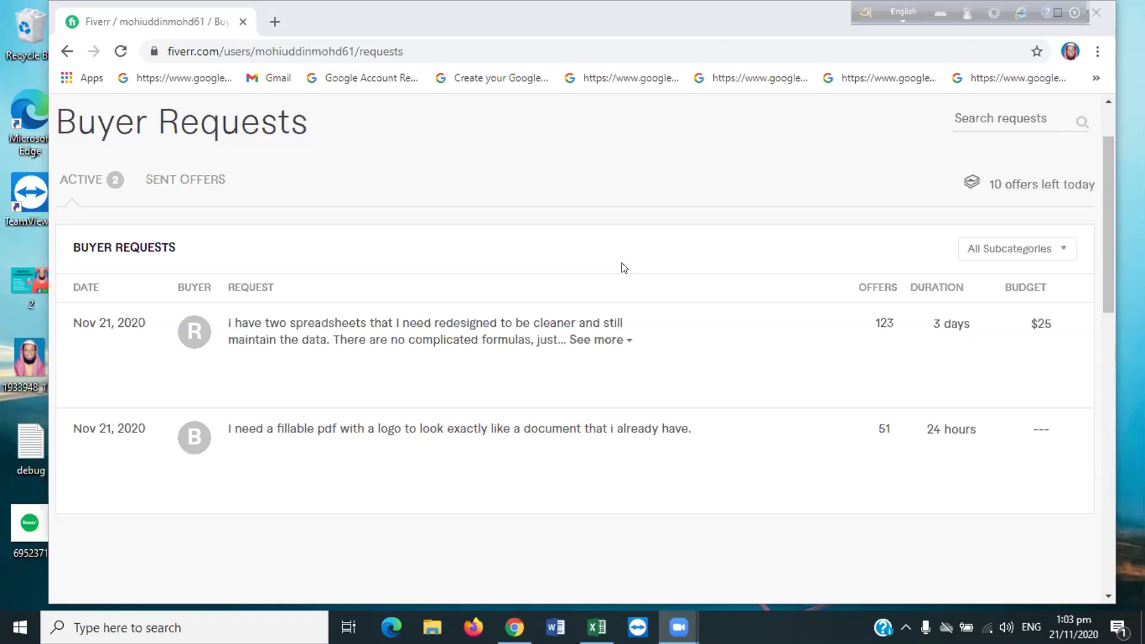
Step: Examine the active Fiverr buyer requests and toggle the full text of the spreadsheet redesign request
mouse_move(554, 322)
mouse_move(851, 360)
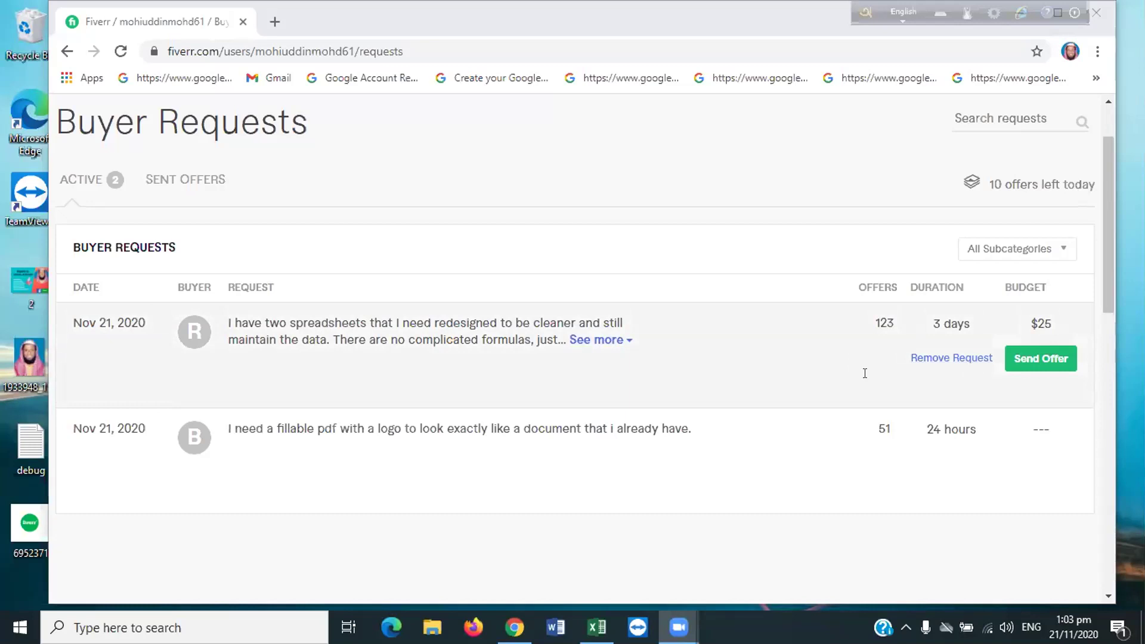
mouse_move(990, 423)
mouse_move(862, 402)
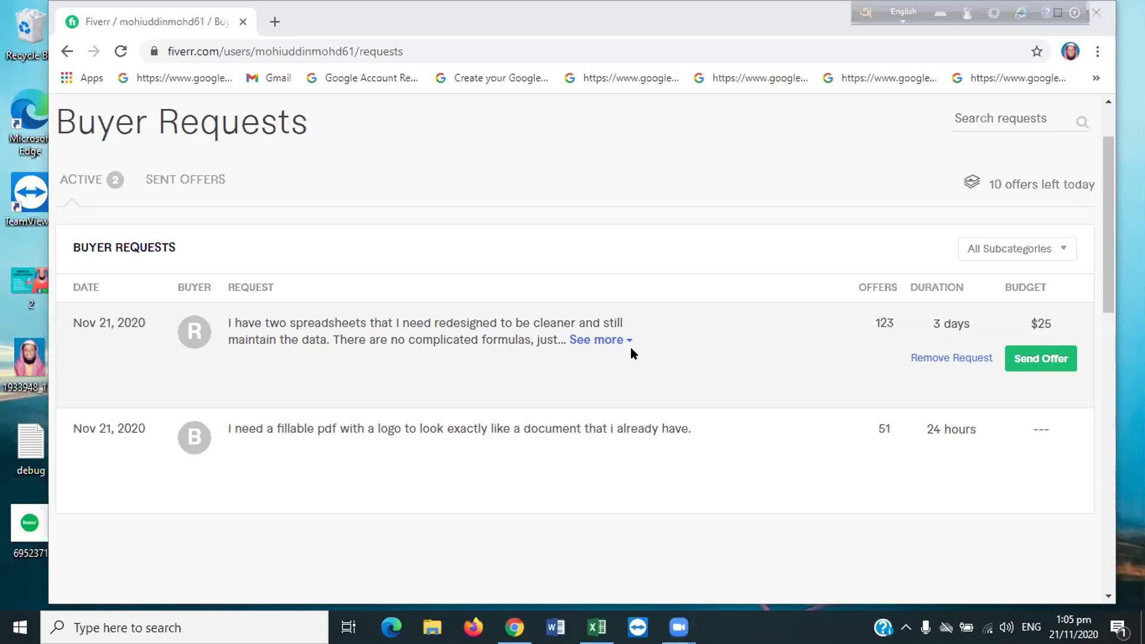
left_click(584, 341)
left_click(585, 341)
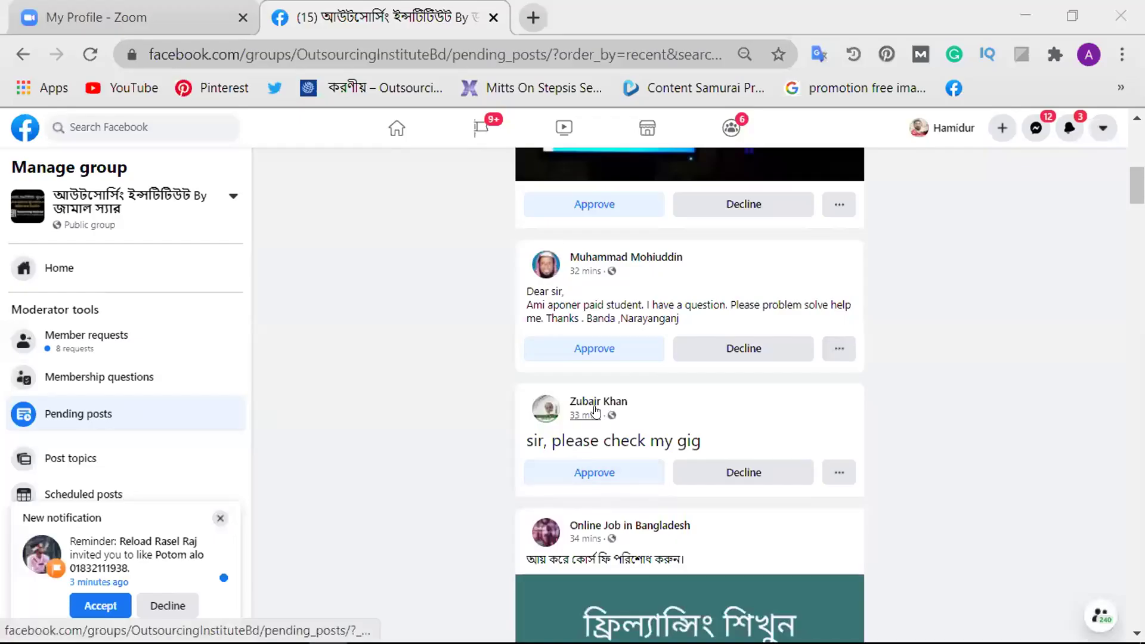
Step: Move the floating keyboard-language toolbar clear of the Fiverr browser tab and open the social bookmarking gig page
mouse_move(587, 407)
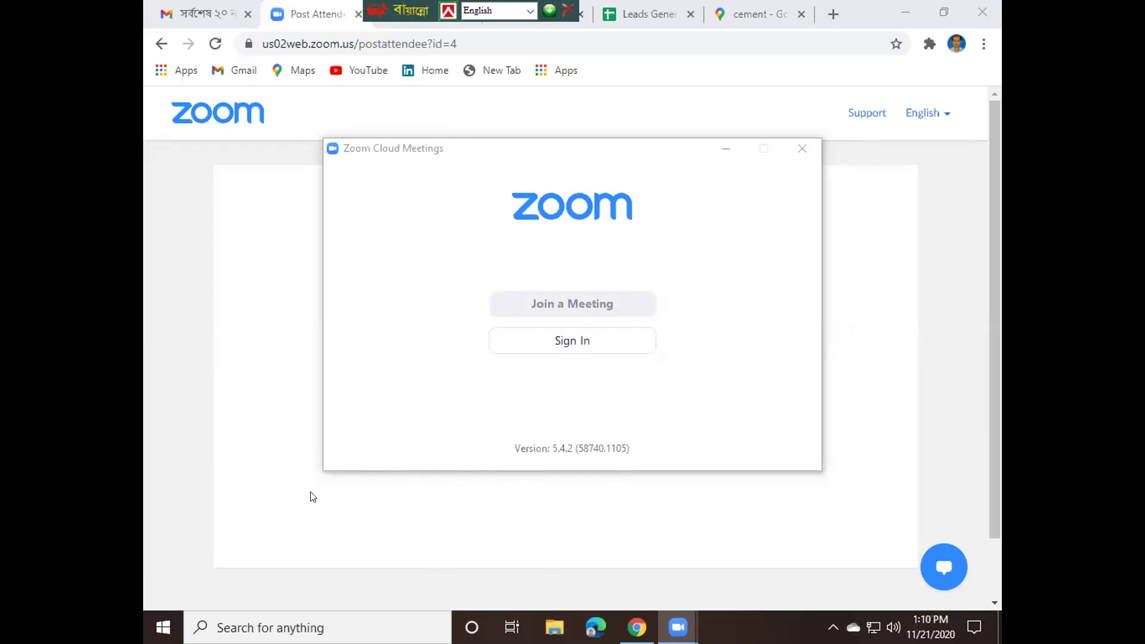
left_click_drag(354, 32, 805, 8)
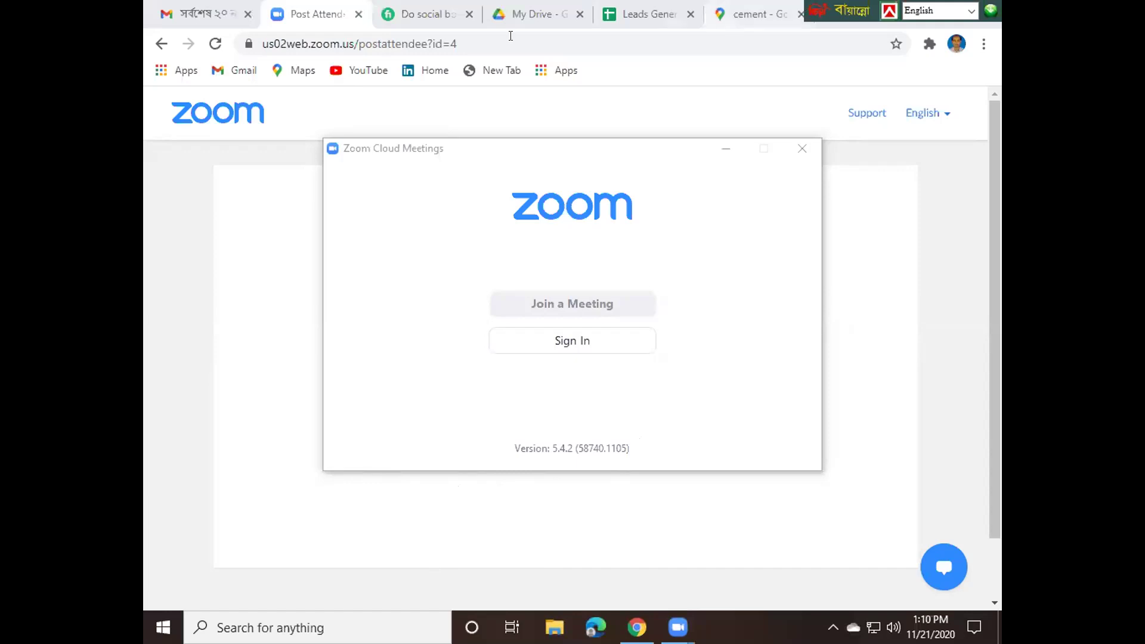
left_click(425, 14)
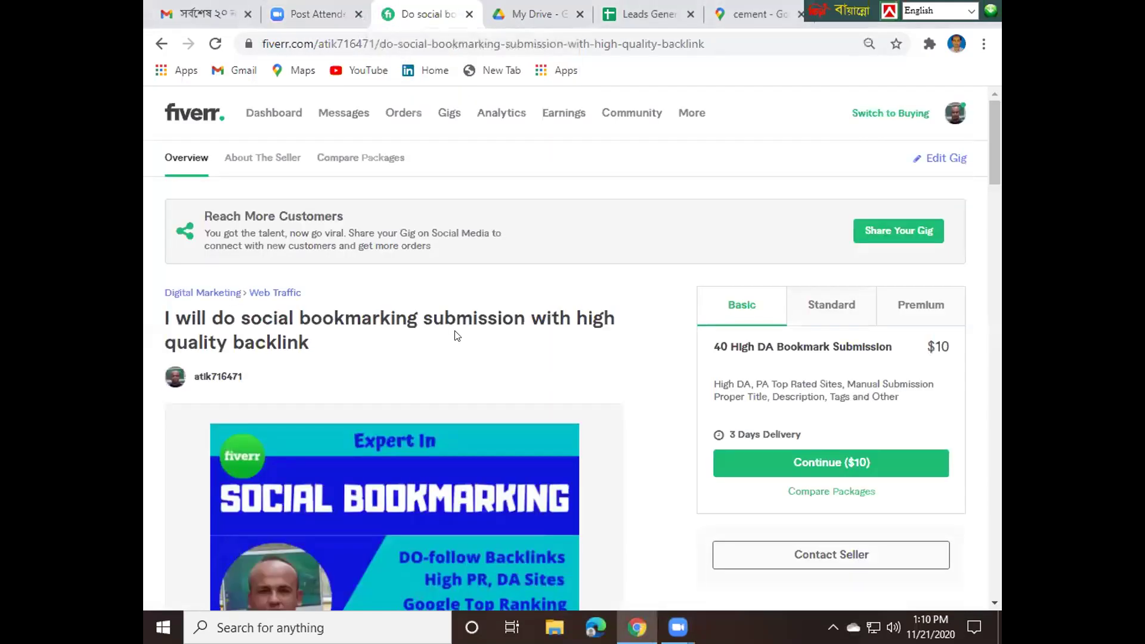
Step: Review the social bookmarking gig's title, Basic package, gig image and opening description
scroll(461, 328, "down", 1)
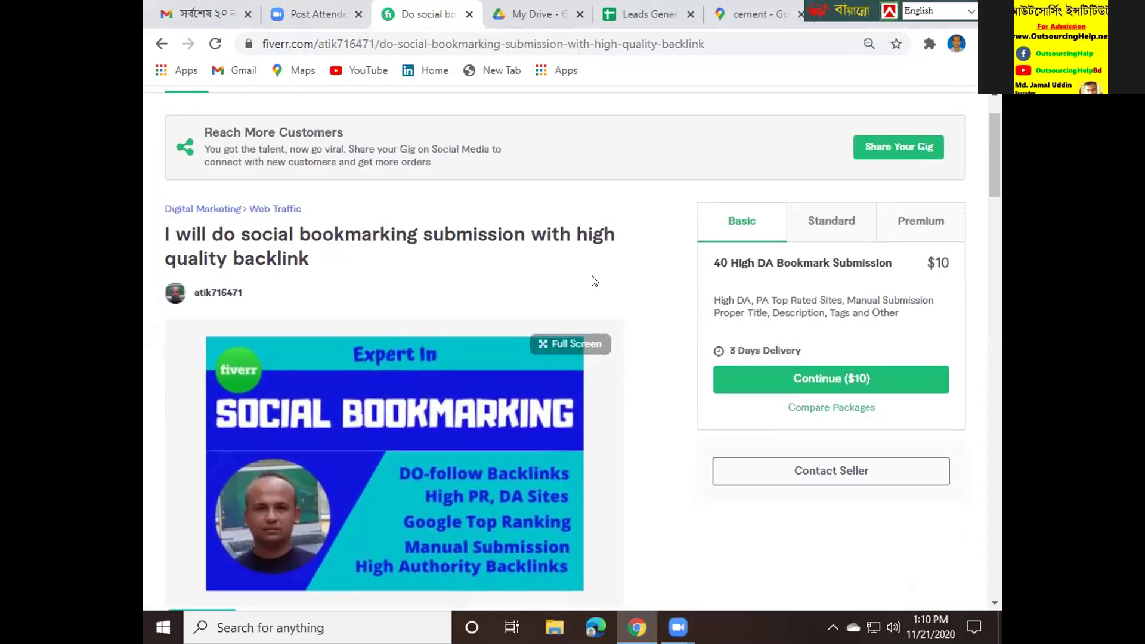
scroll(594, 281, "down", 1)
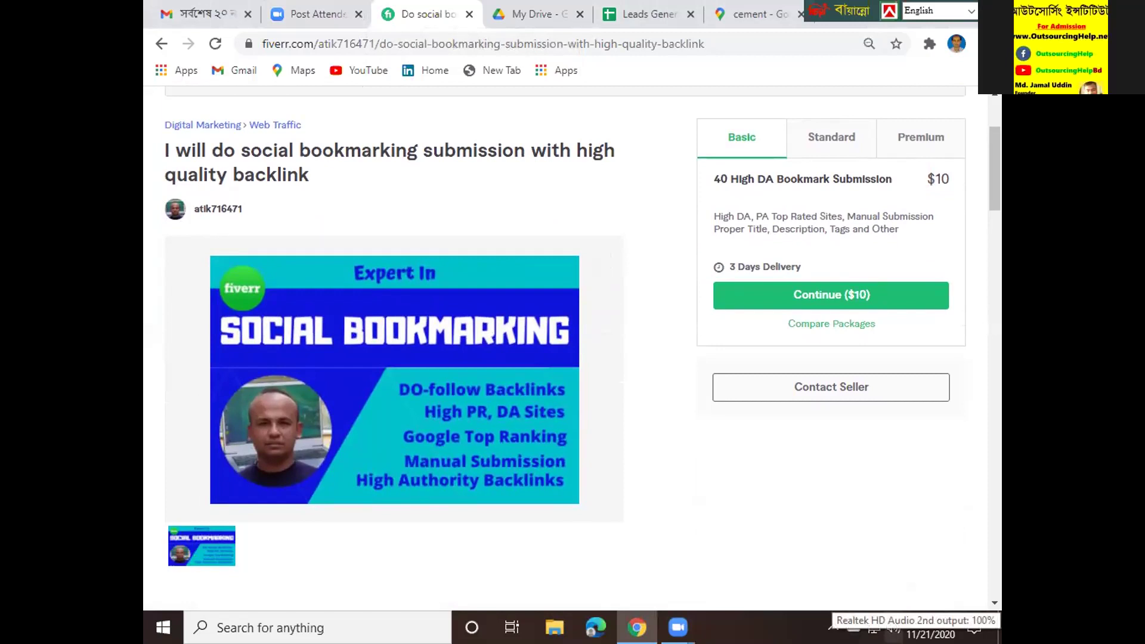
scroll(641, 384, "down", 3)
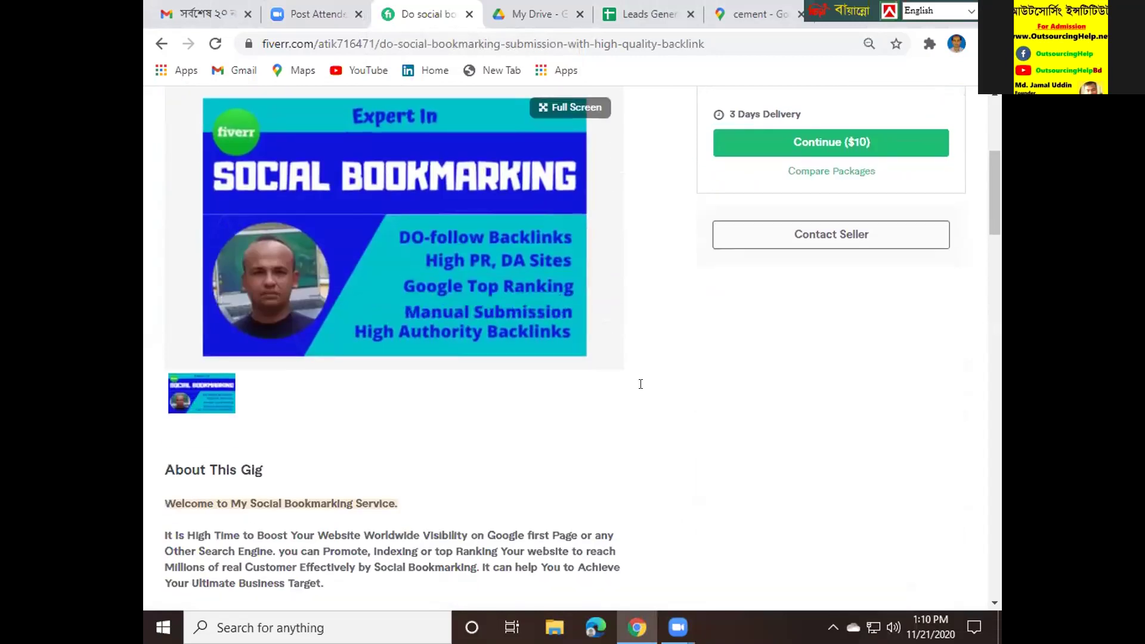
scroll(640, 383, "down", 2)
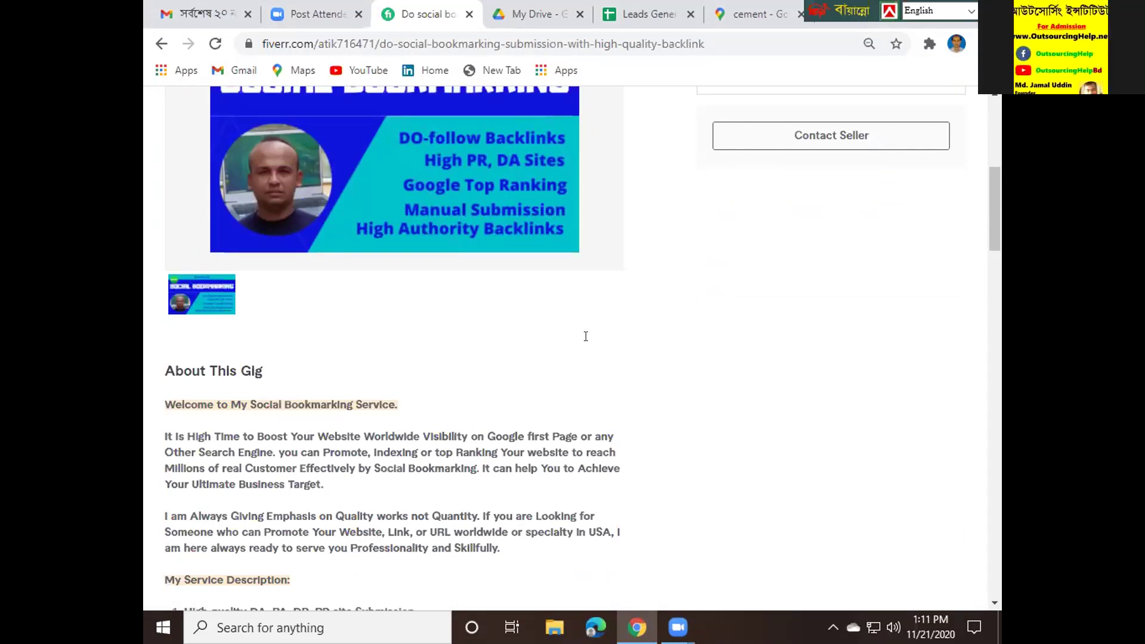
scroll(411, 304, "up", 1)
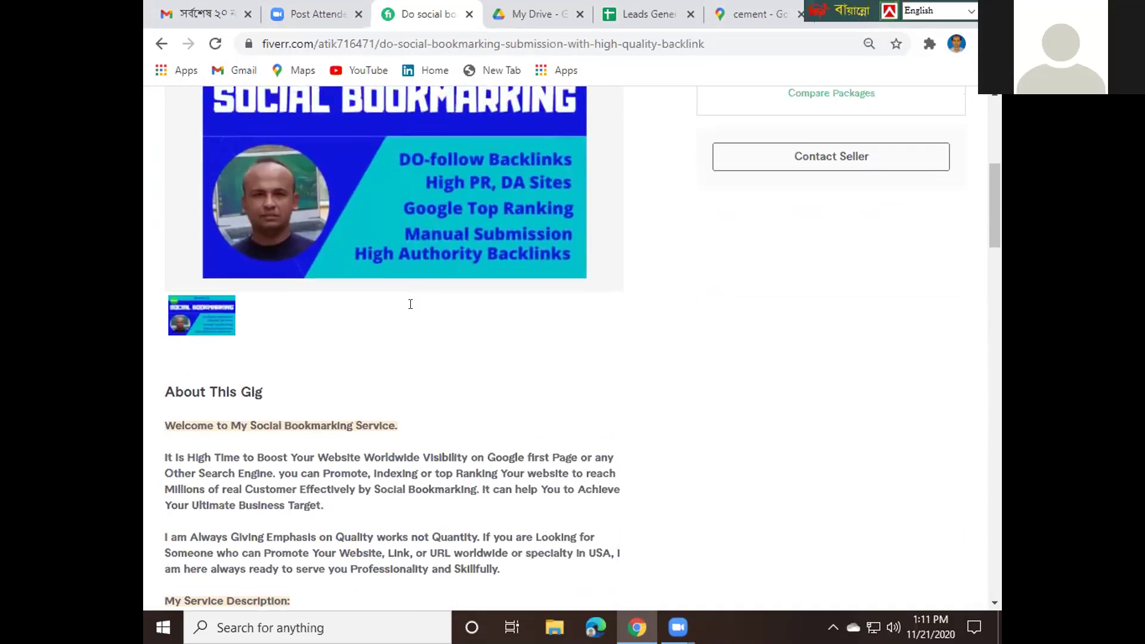
scroll(410, 304, "up", 1)
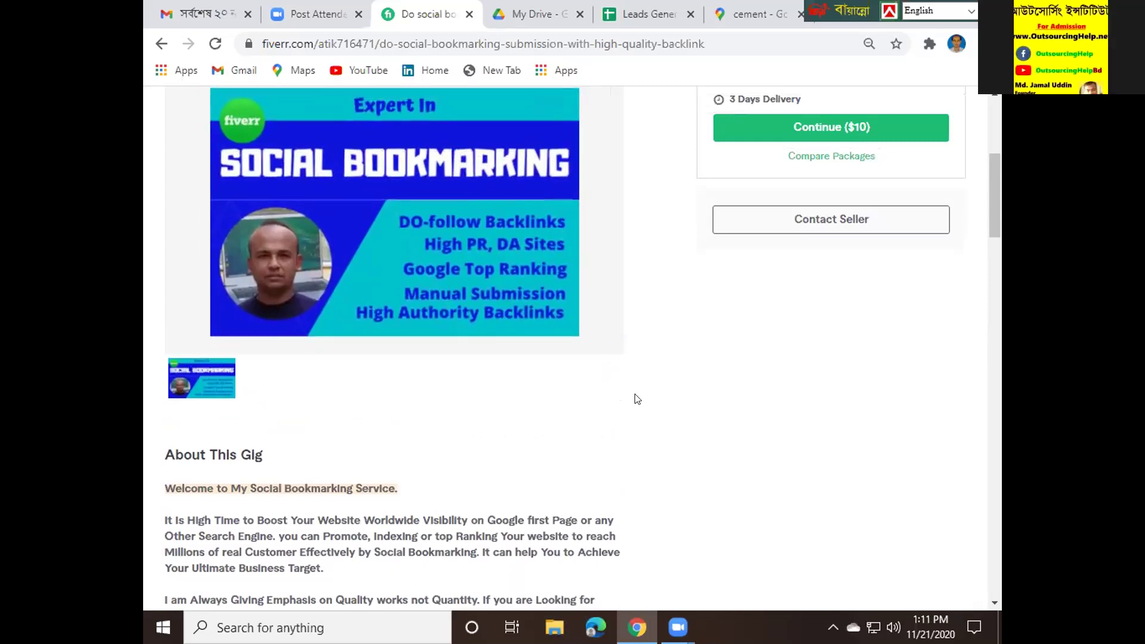
Step: Read the gig's About This Gig text, including the My Service Description and My Service Specialty lists
scroll(637, 399, "down", 3)
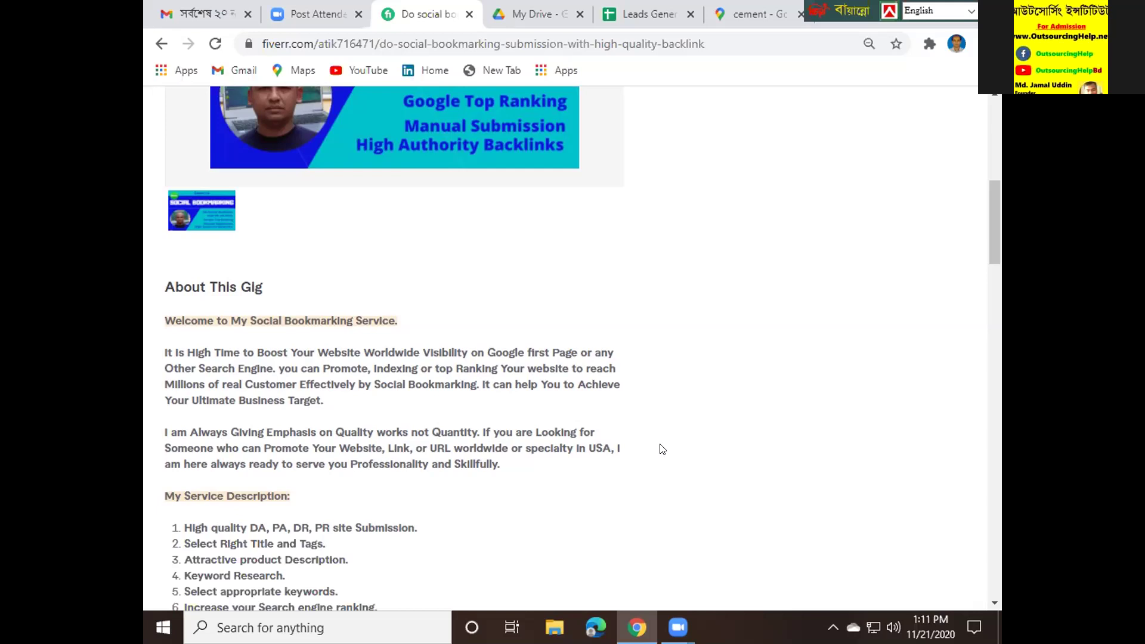
scroll(662, 448, "down", 5)
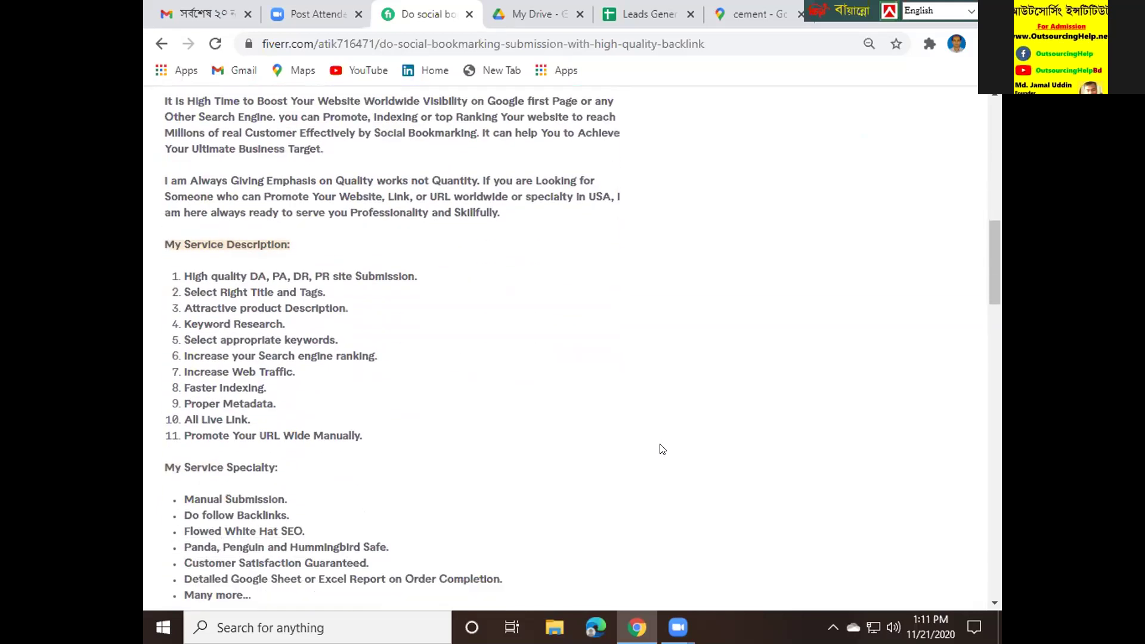
scroll(662, 448, "down", 2)
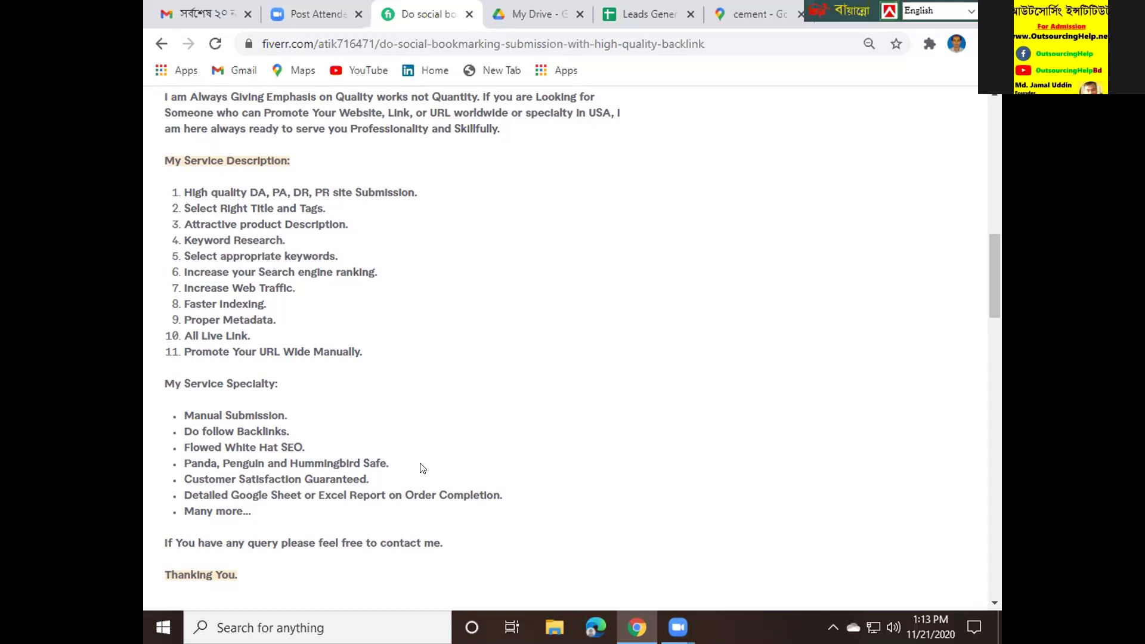
scroll(427, 462, "up", 1)
scroll(427, 463, "up", 2)
scroll(432, 464, "down", 1)
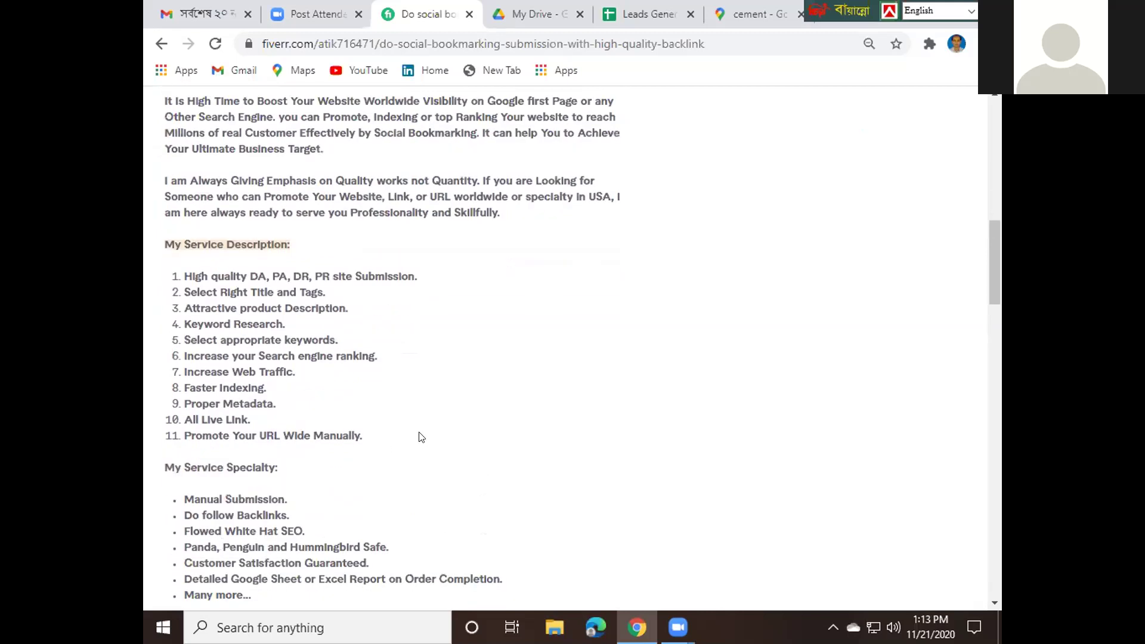
scroll(403, 441, "down", 1)
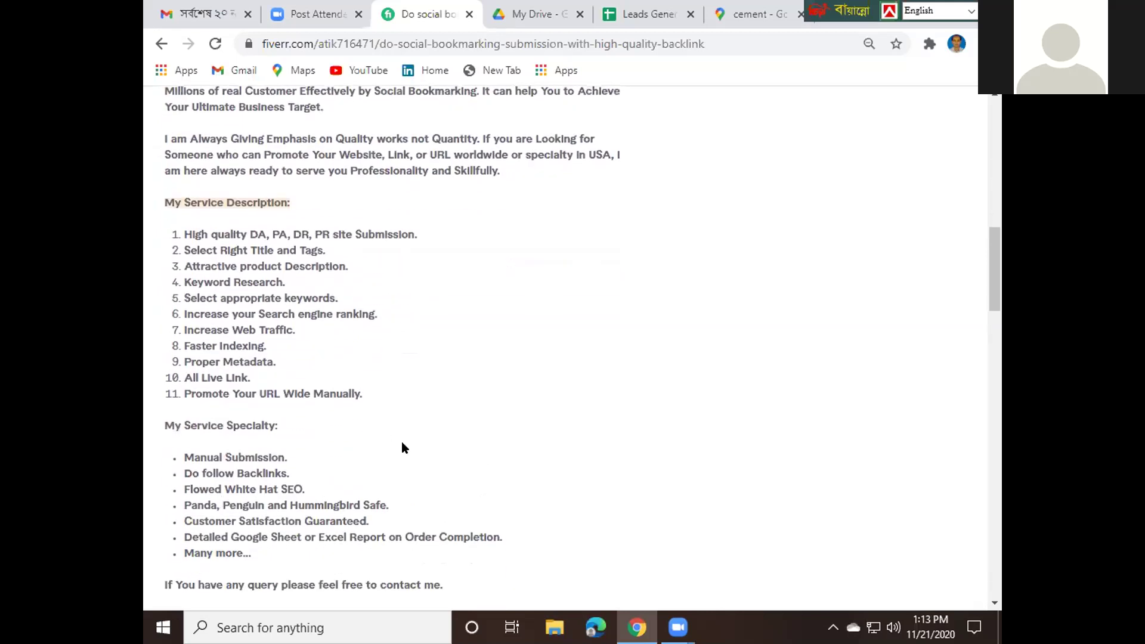
scroll(401, 442, "down", 1)
scroll(422, 453, "up", 1)
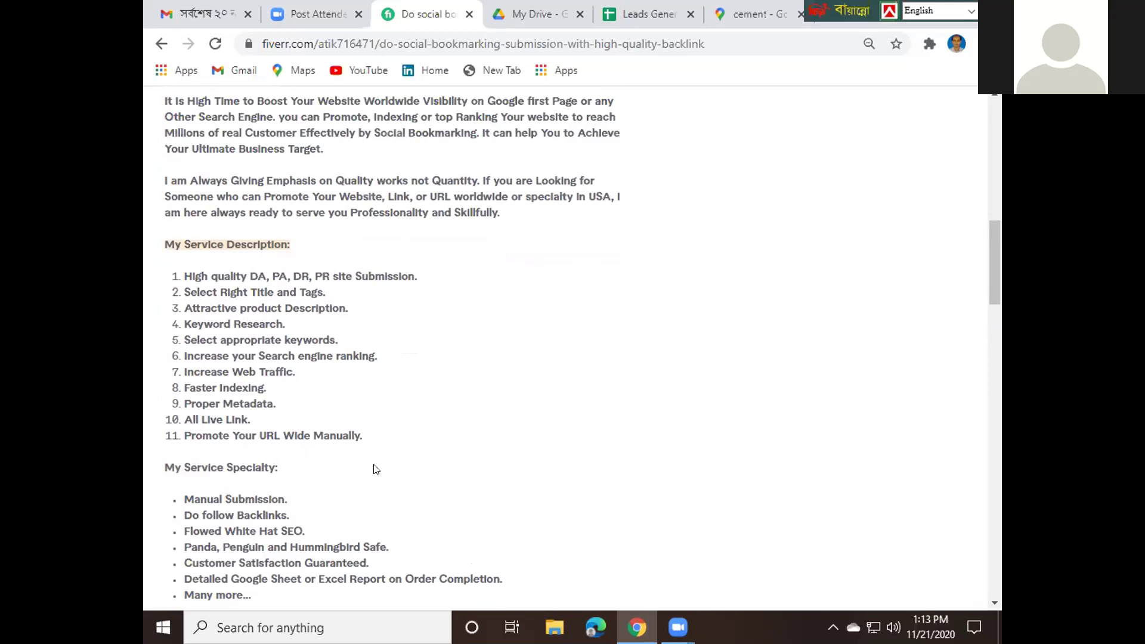
scroll(373, 467, "up", 2)
scroll(598, 198, "up", 1)
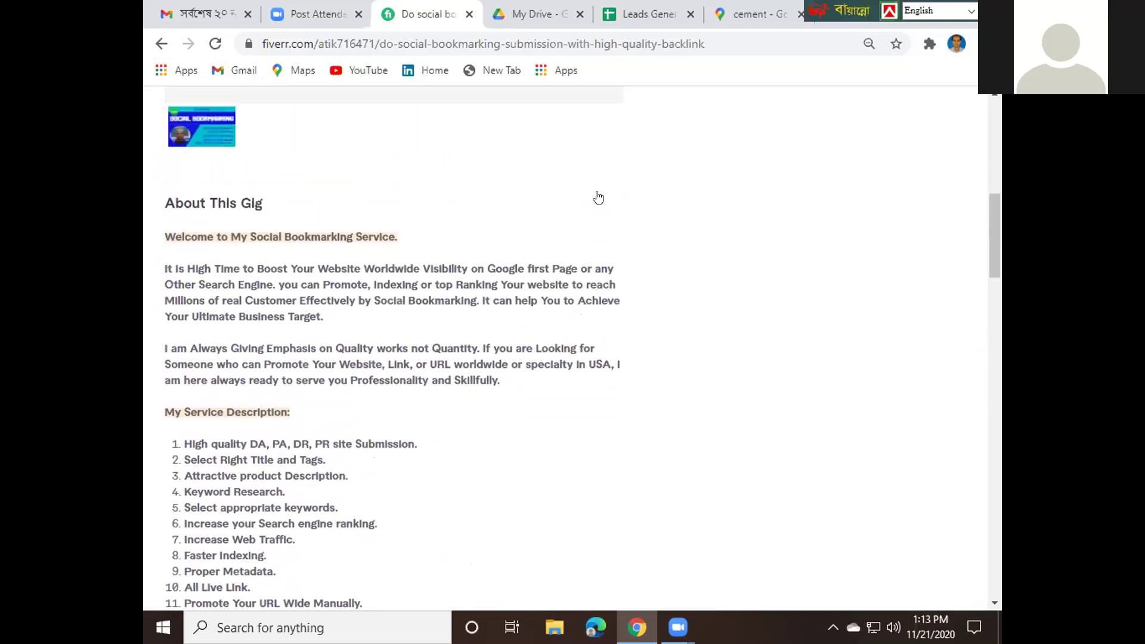
Step: Go back over the social bookmarking gig from its About This Gig text to the gig image and package
scroll(448, 104, "up", 1)
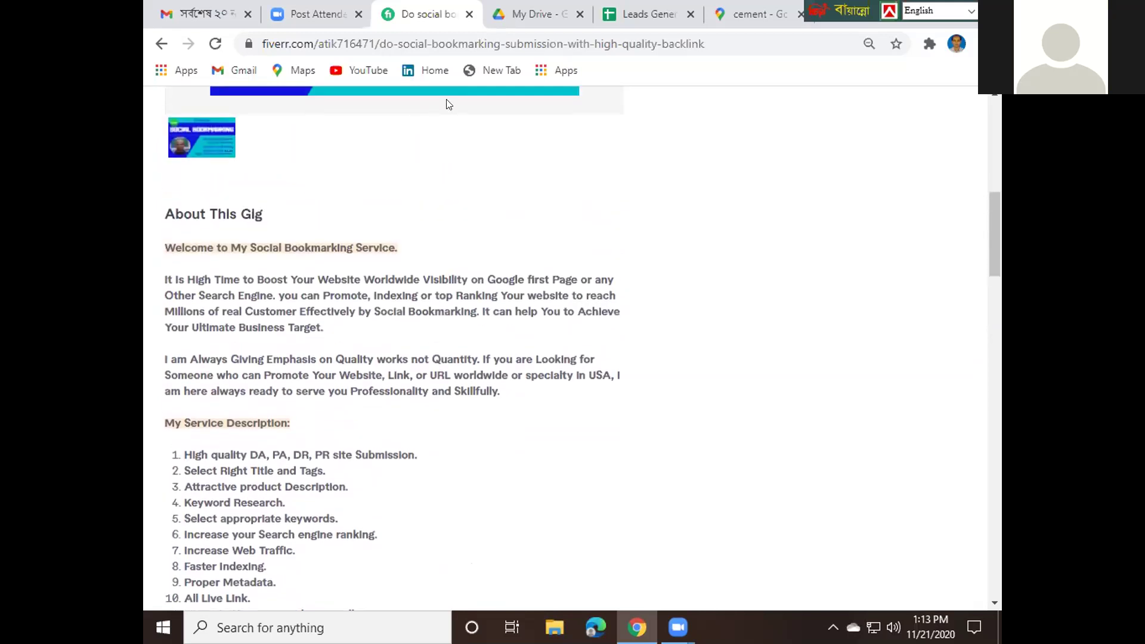
scroll(448, 105, "up", 1)
scroll(550, 95, "up", 4)
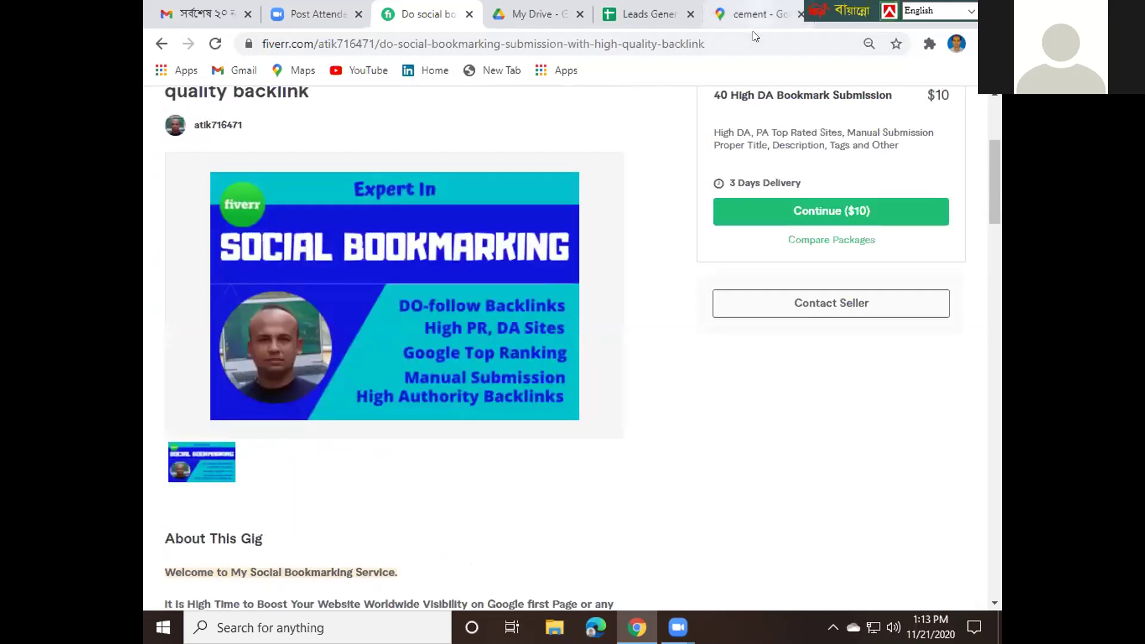
Step: Look over the Google Maps results for cement and the columns of the Leads Generation job spreadsheet
left_click(744, 13)
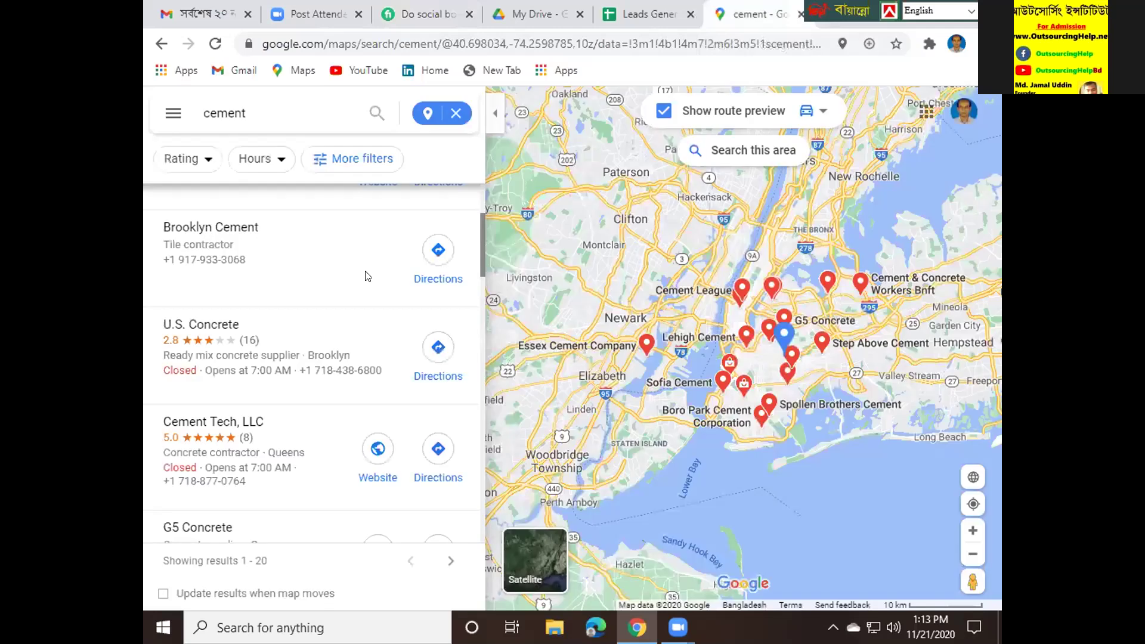
mouse_move(344, 276)
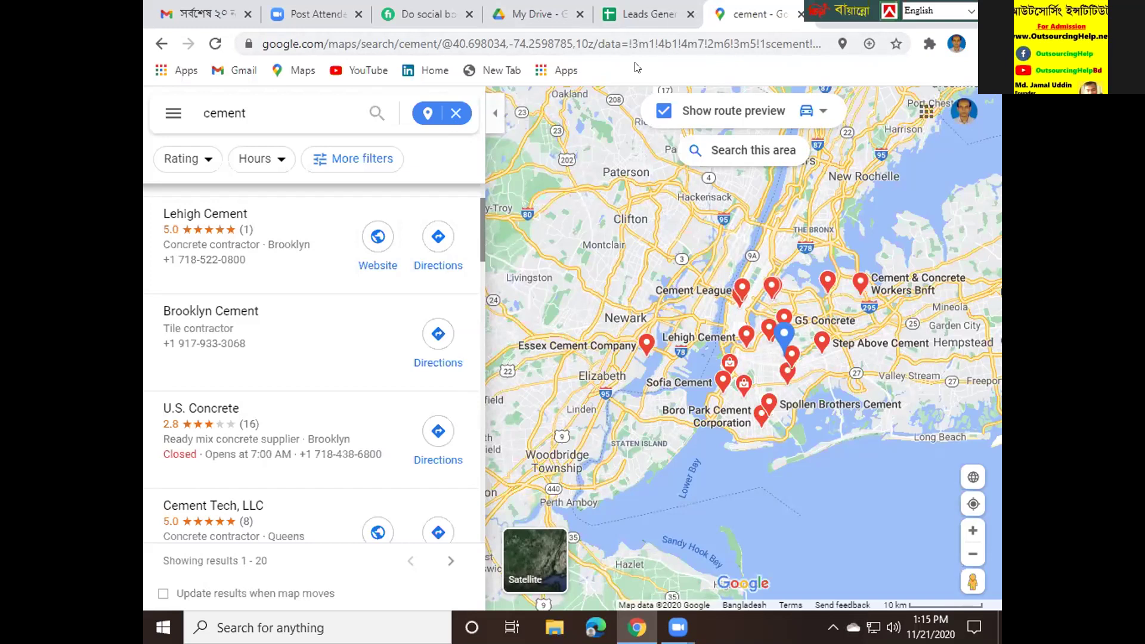
key("ctrl+shift+Tab")
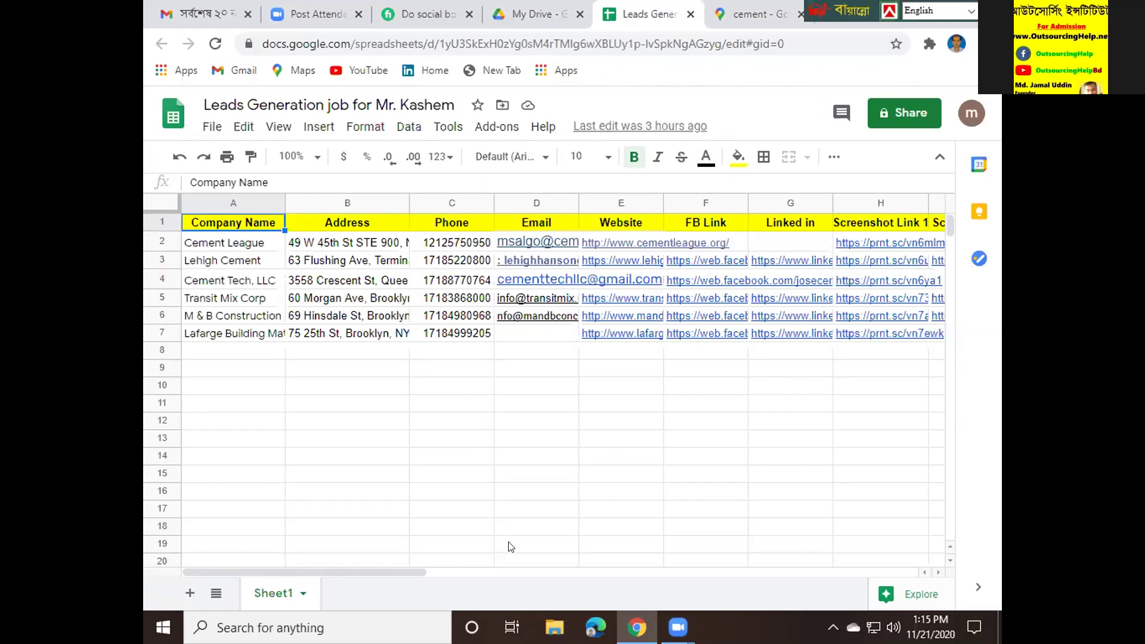
left_click_drag(414, 568, 499, 566)
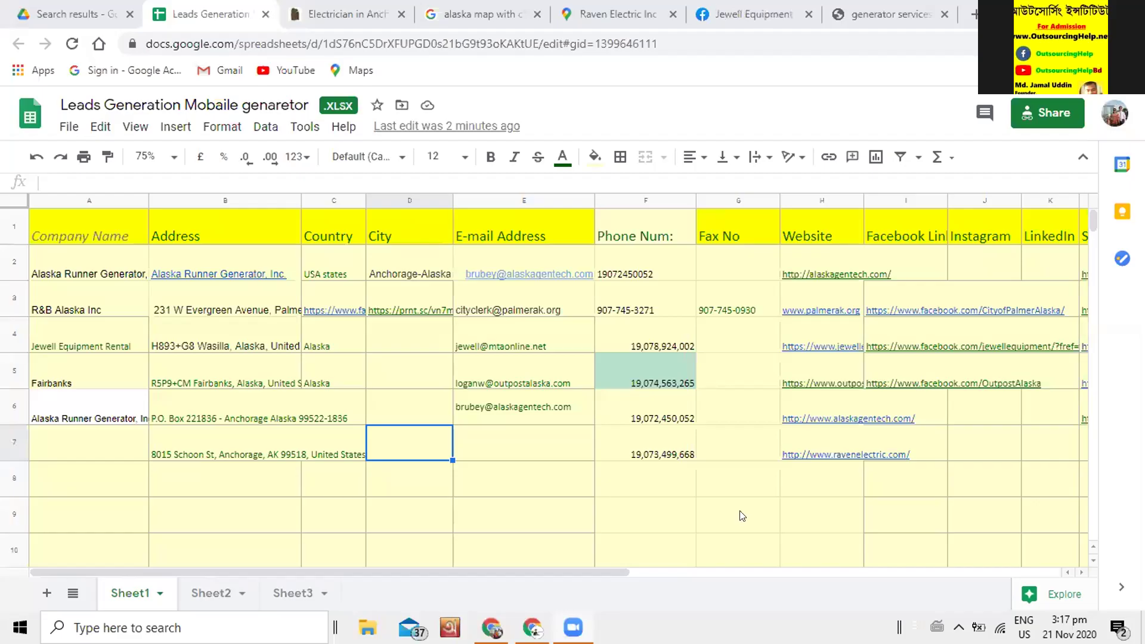
Step: Try to put a plus sign in front of the phone number in the Jewell Equipment Rental row
left_click(741, 516)
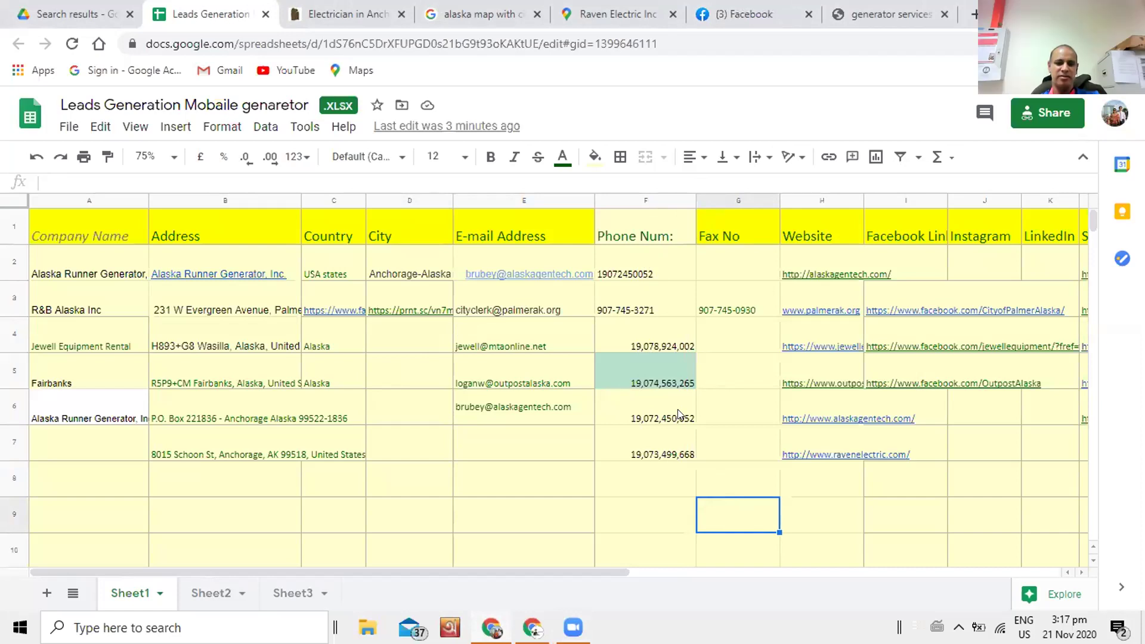
left_click(659, 341)
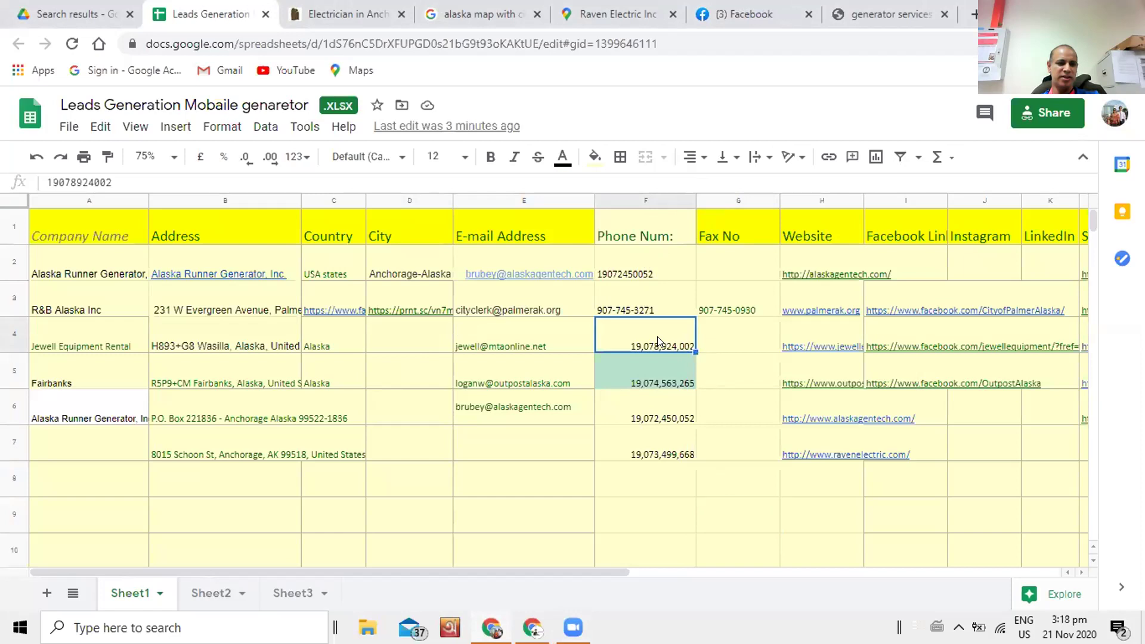
double_click(649, 343)
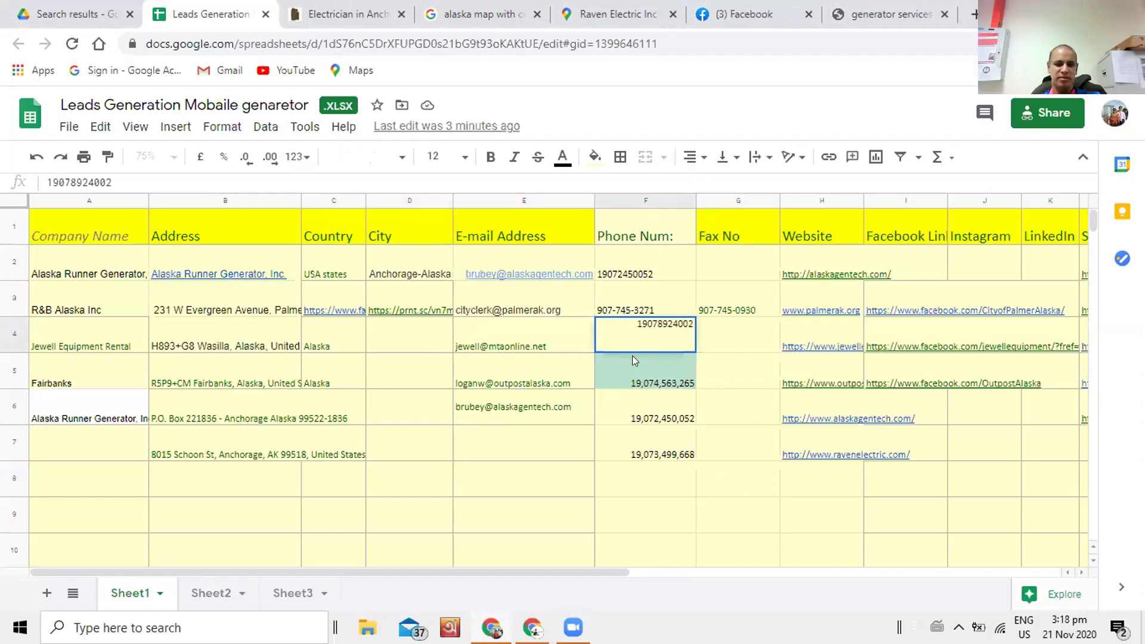
key("F2")
key("Home")
type("+")
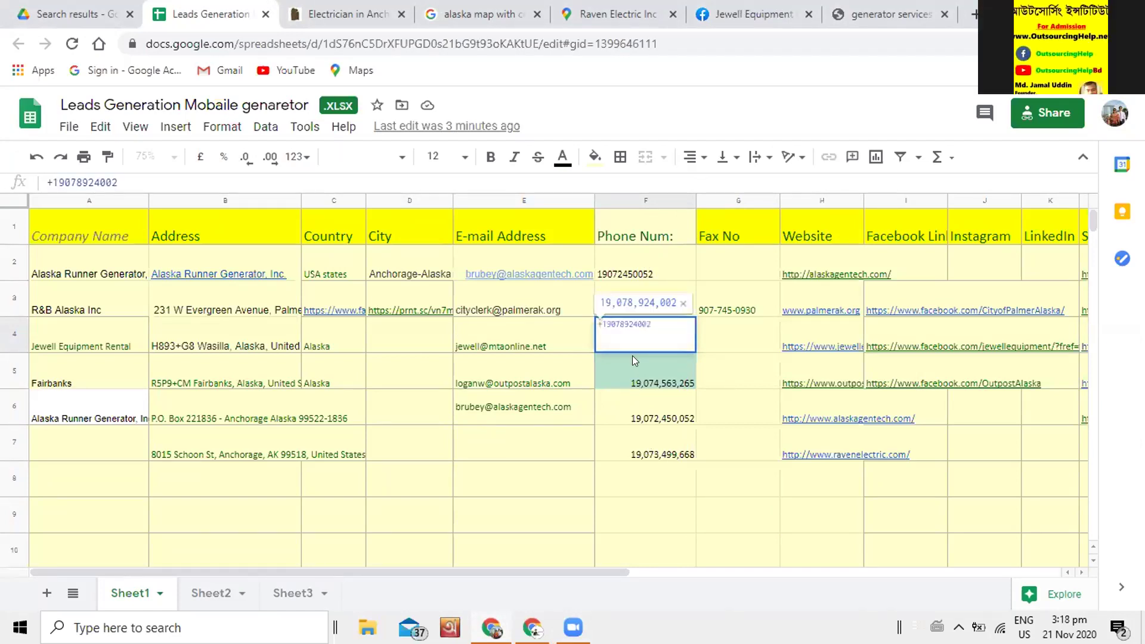
Step: Remove the stray cell reference after the plus sign and try the phone entry with a 0 and a space before the number
left_click(679, 492)
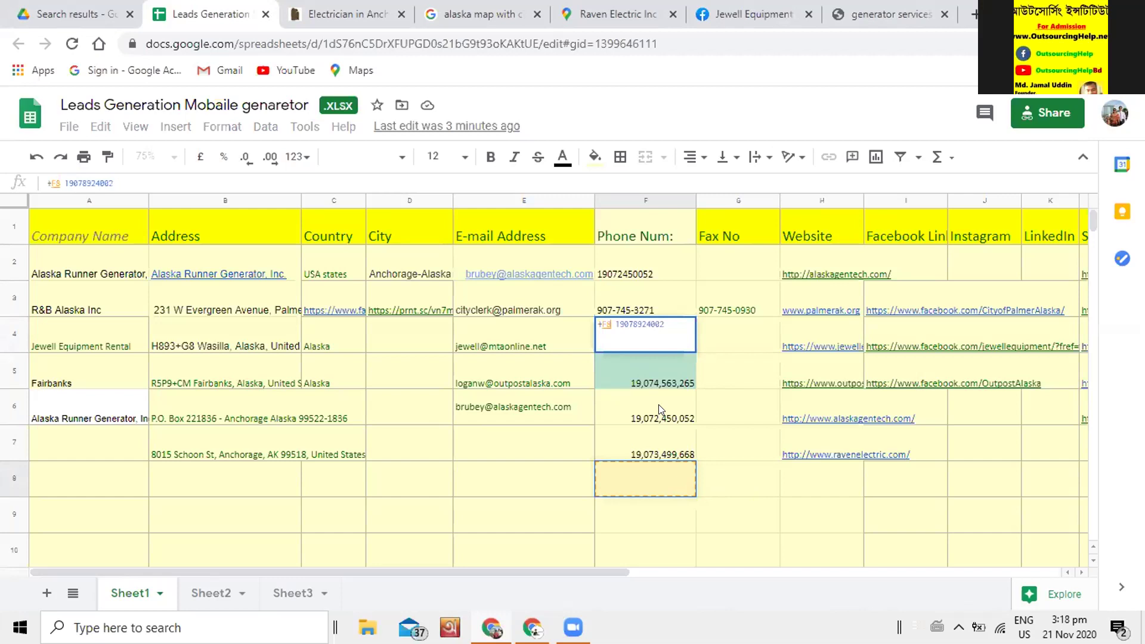
key("BackSpace")
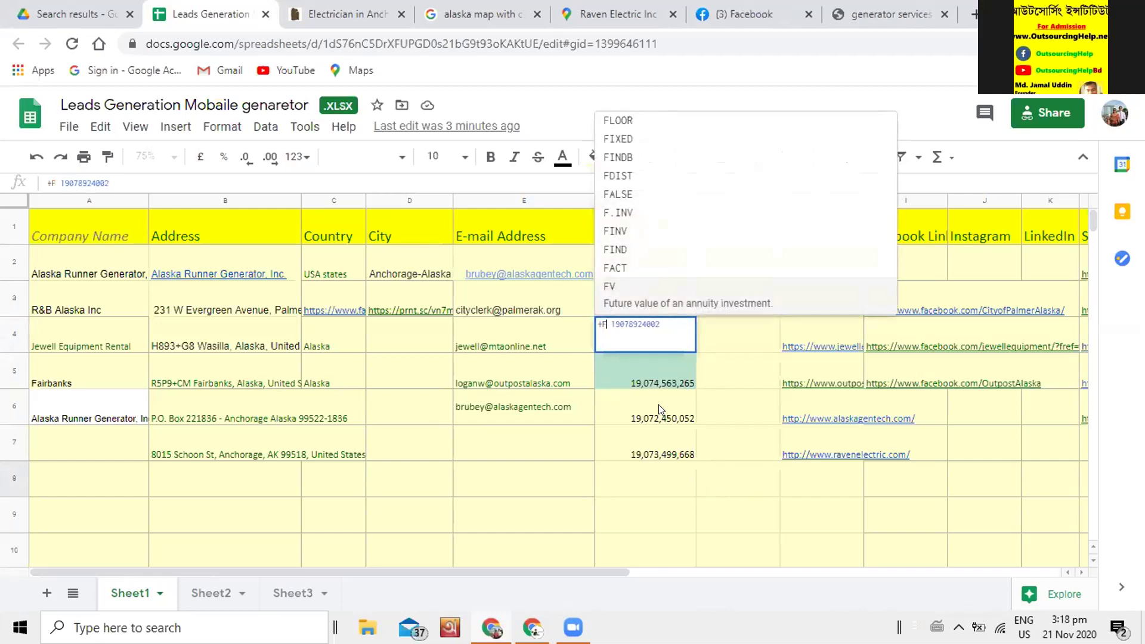
key("BackSpace")
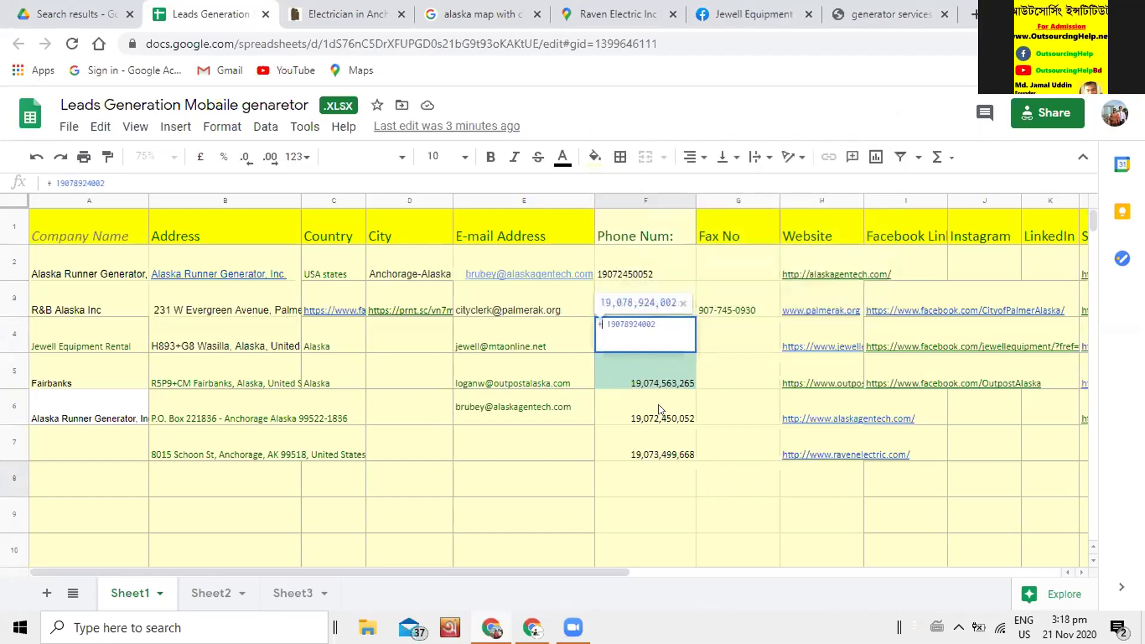
type("0")
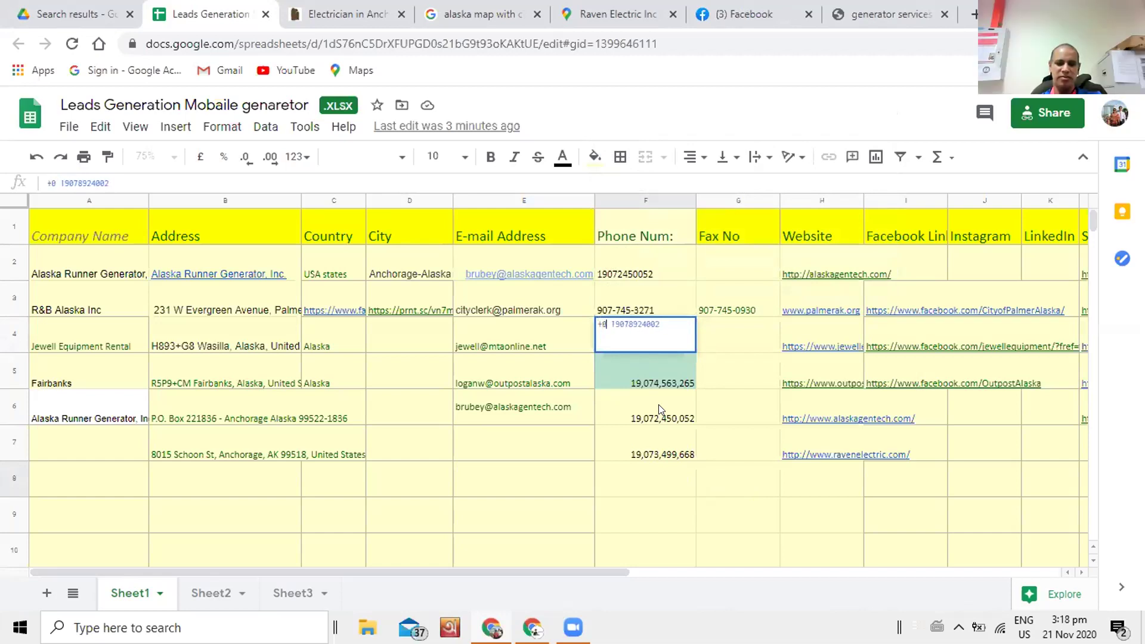
left_click(684, 505)
Step: Undo the last edit to the Jewell Equipment Rental phone number and select an empty cell below the list
mouse_move(658, 335)
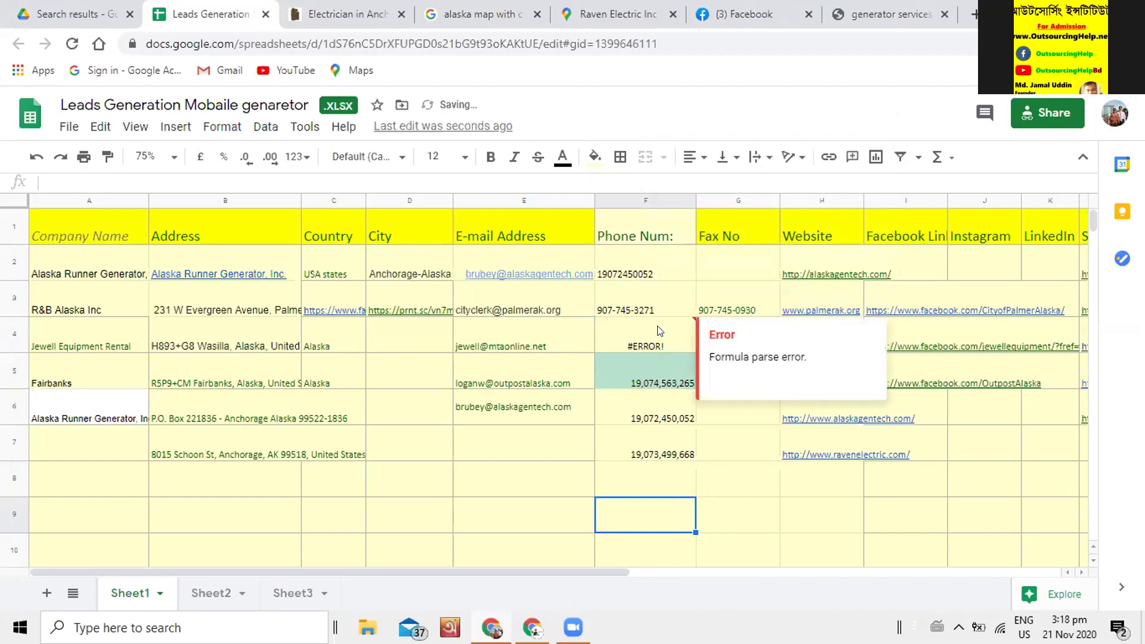
key("ctrl+z")
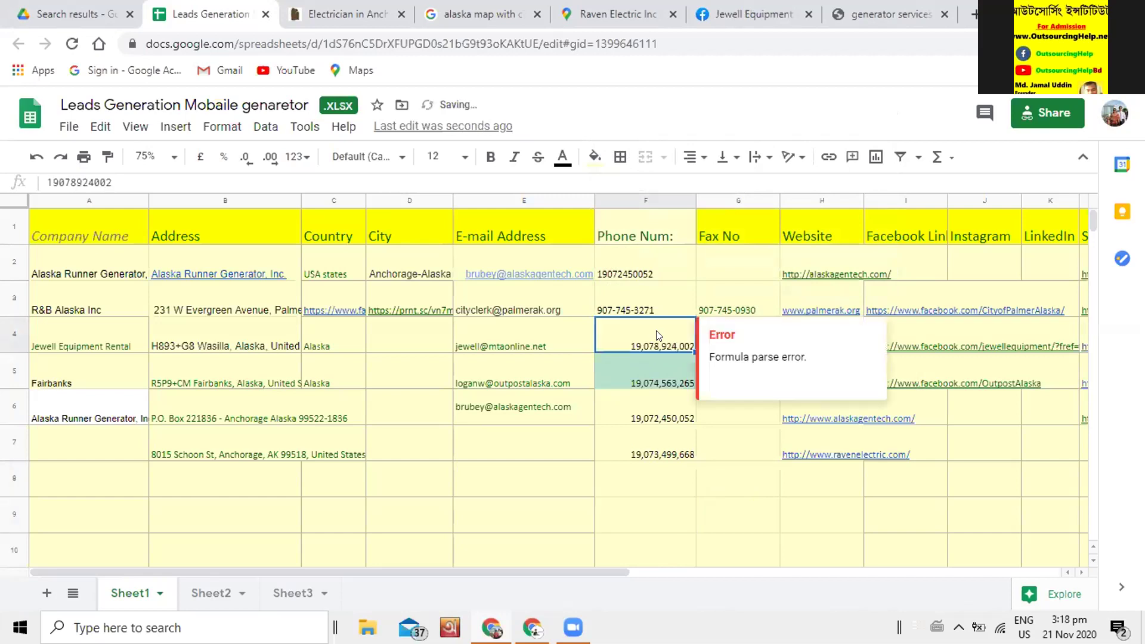
left_click(678, 518)
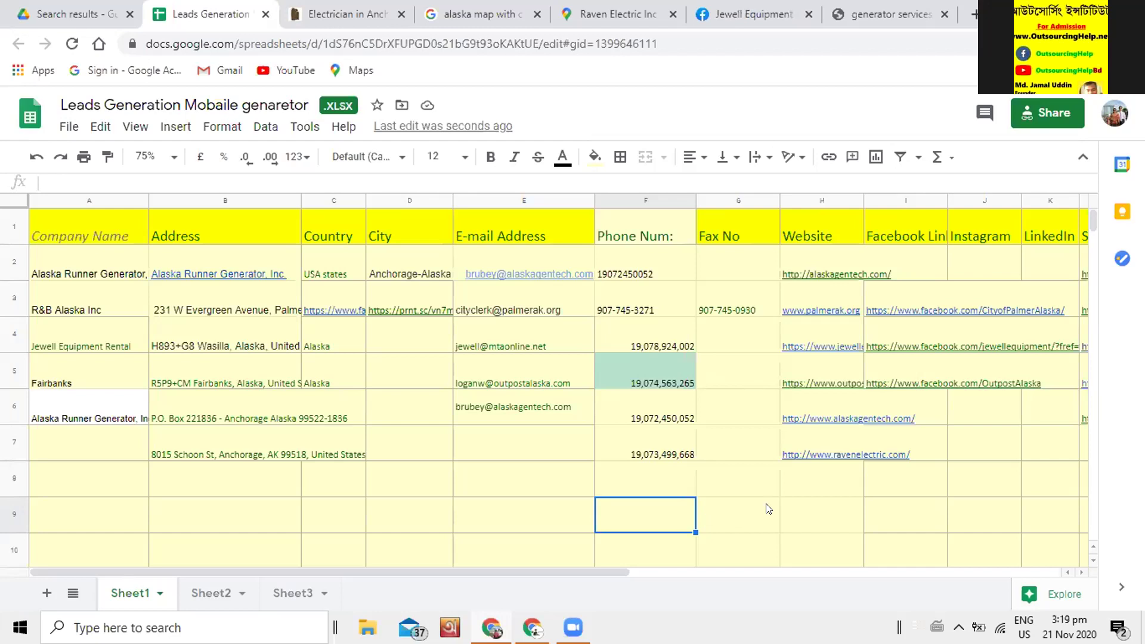
Step: Open the website linked in the Address cell of the first Alaska Runner Generator row, look at its home page and close it
left_click_drag(563, 570, 515, 534)
mouse_move(218, 271)
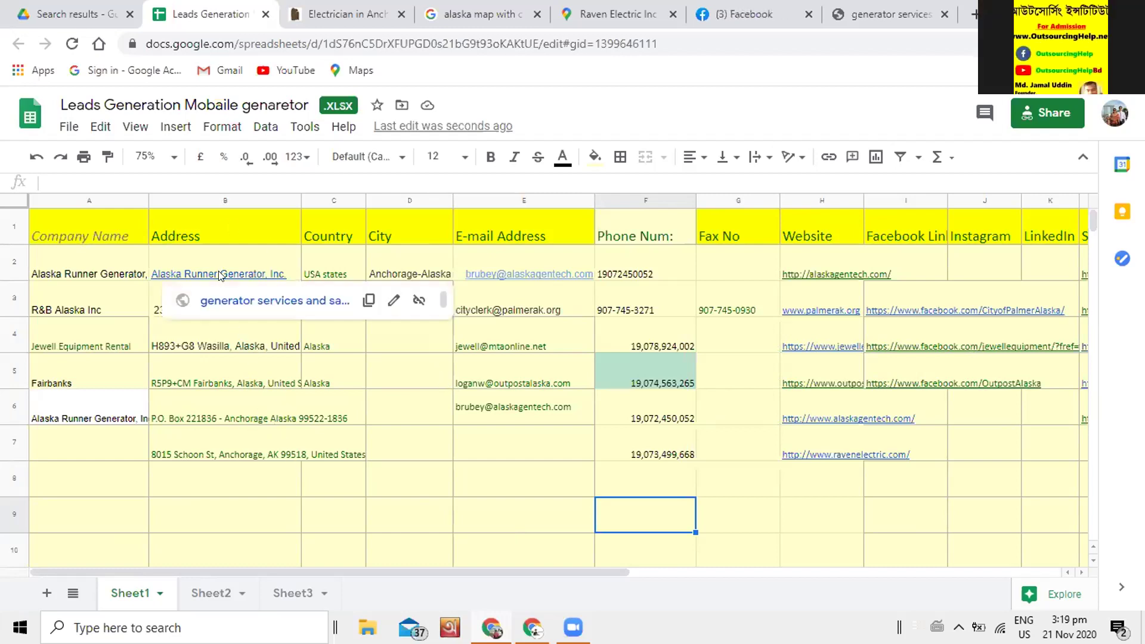
left_click(234, 301)
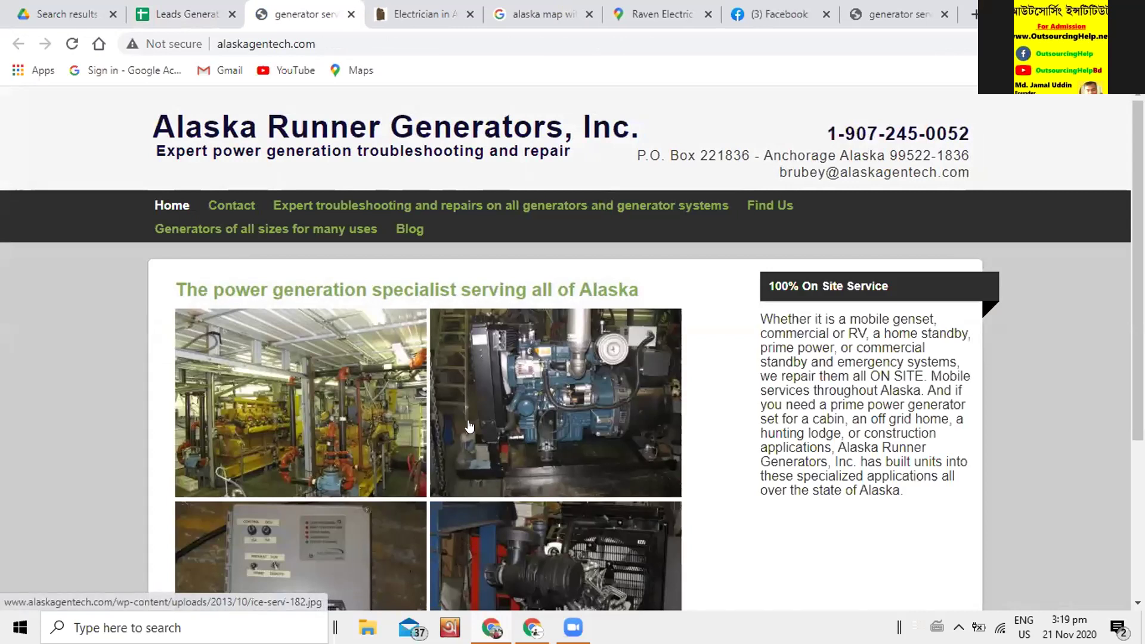
left_click(351, 15)
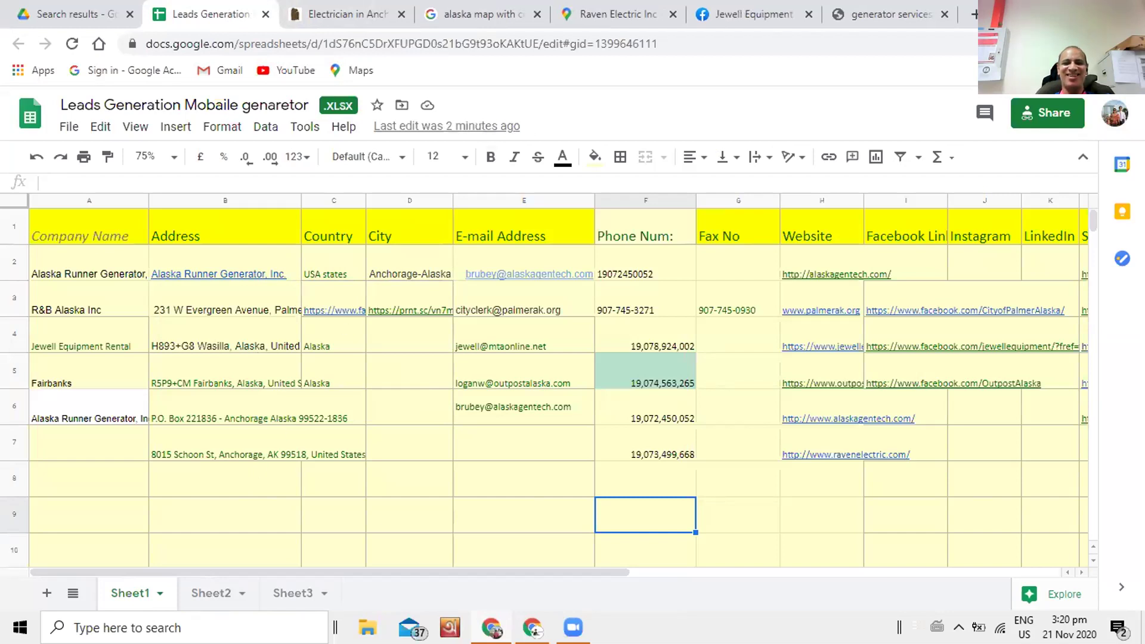
Step: Open the image Add a heading.png from the Fiverr Profile Pic folder on the desktop
key("super+d")
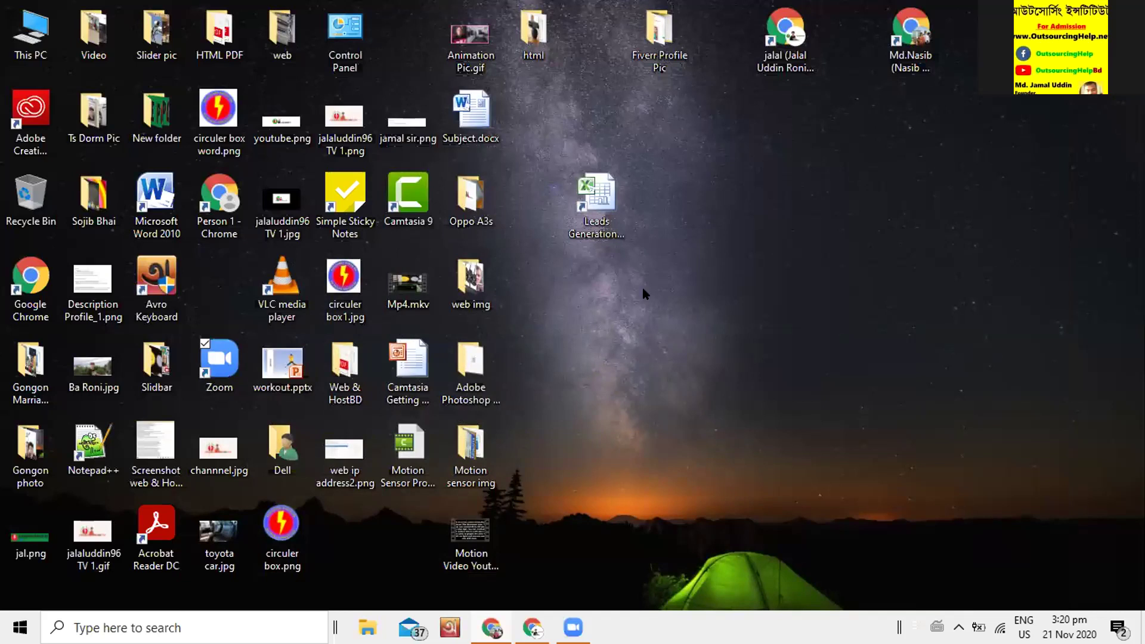
double_click(654, 35)
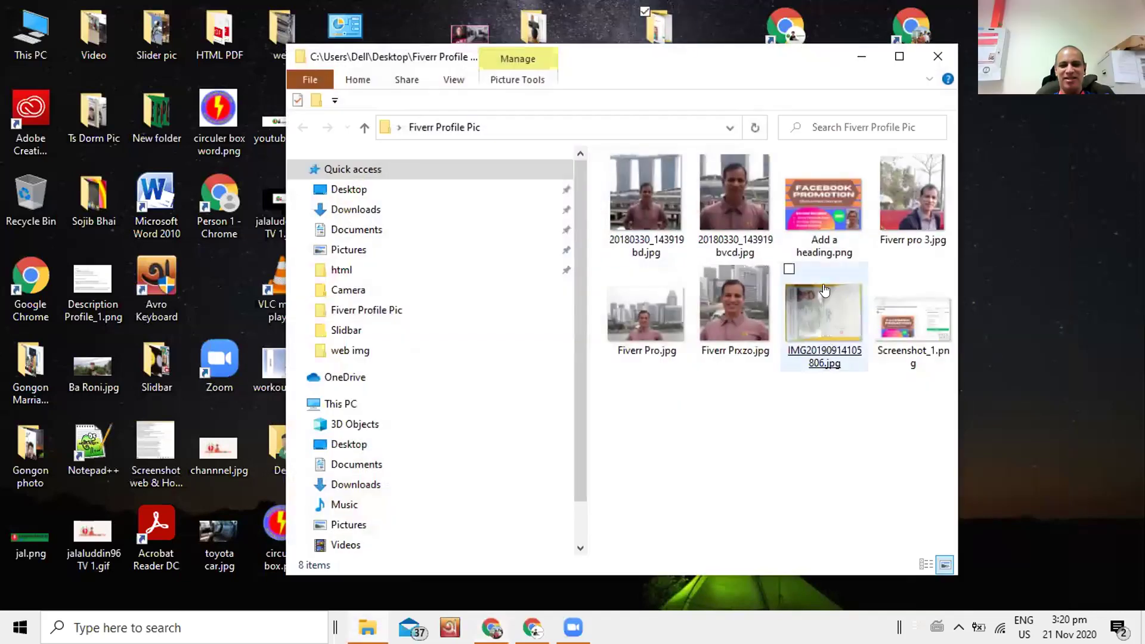
left_click(814, 187)
double_click(814, 187)
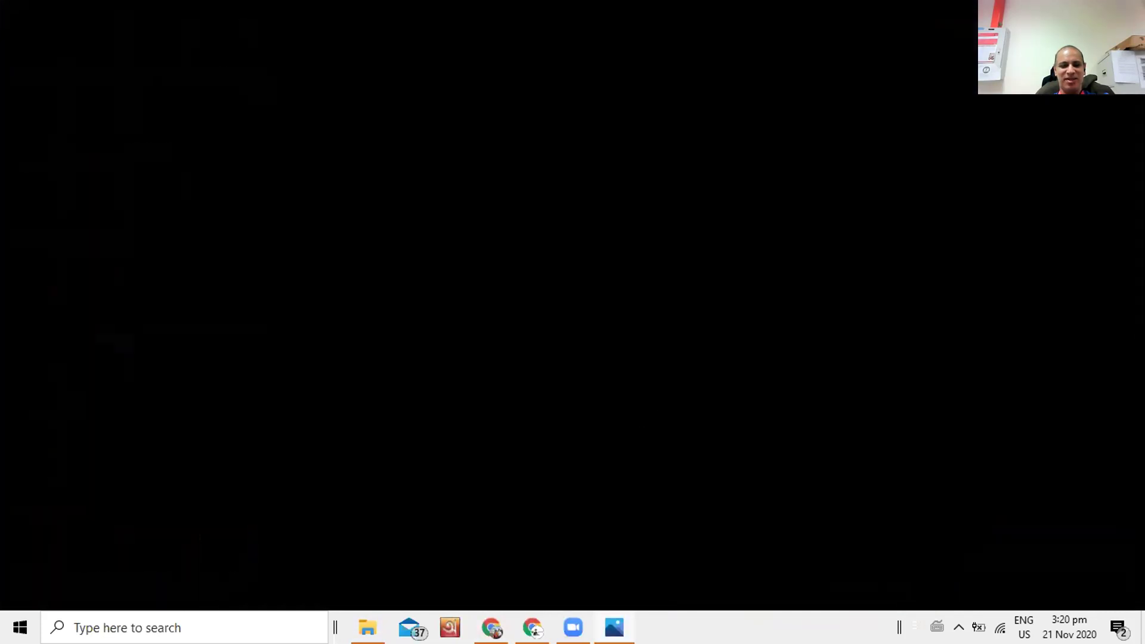